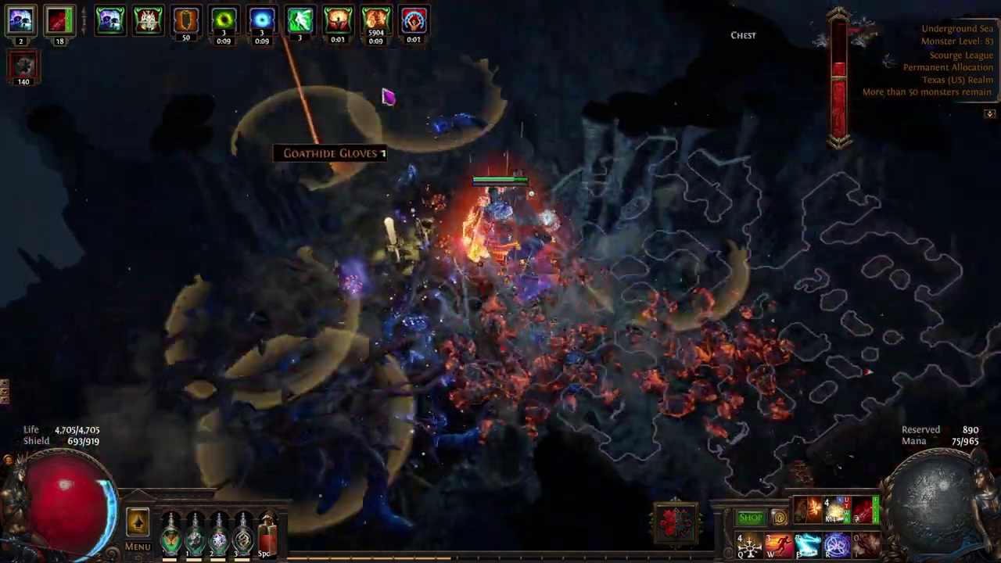
Clear the monster packs along the Underground Sea passage and shift into the Scourge realm to attack the monsters there
{"action": "left_click", "coordinate": [413, 224]}
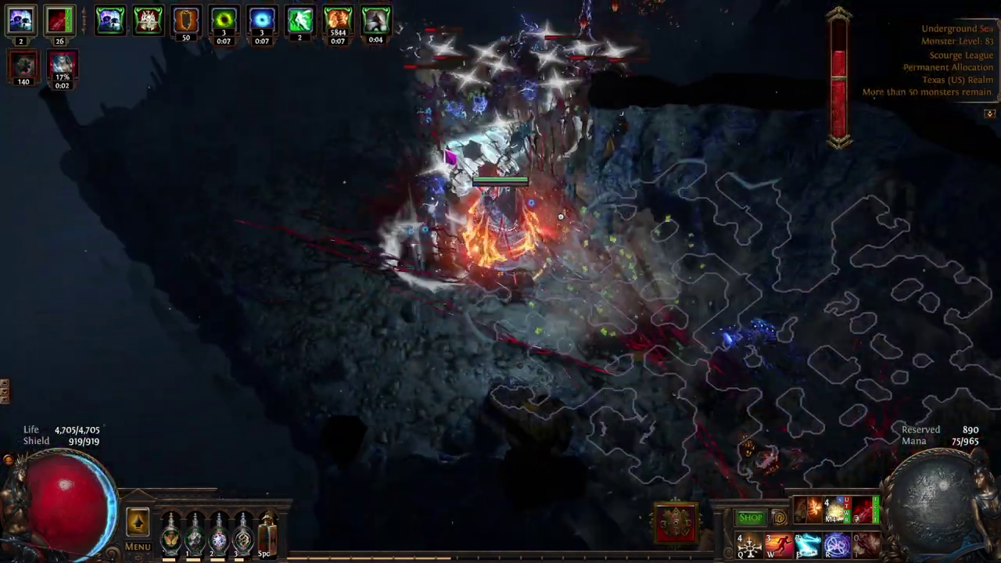
{"action": "key", "text": "w"}
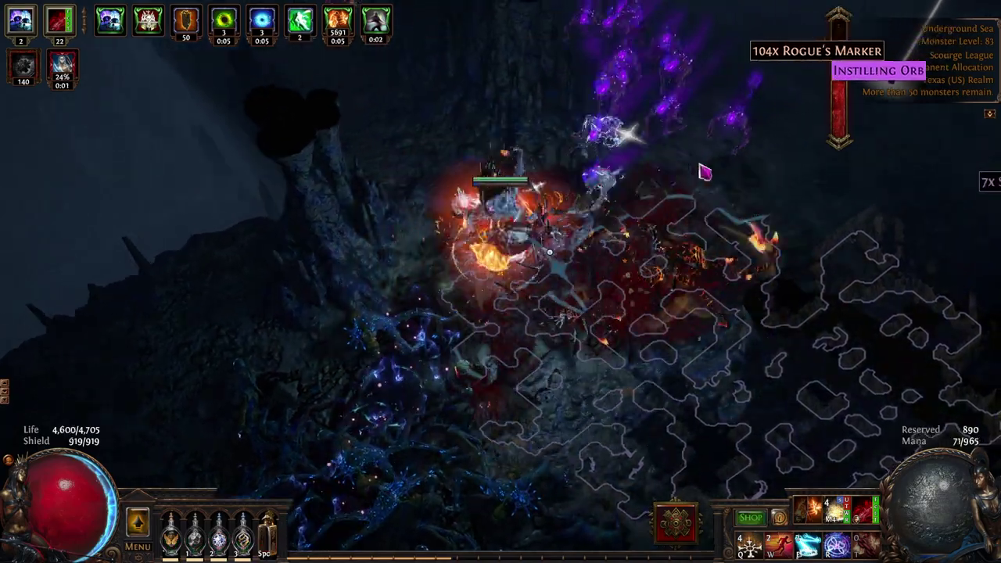
{"action": "key", "text": "v"}
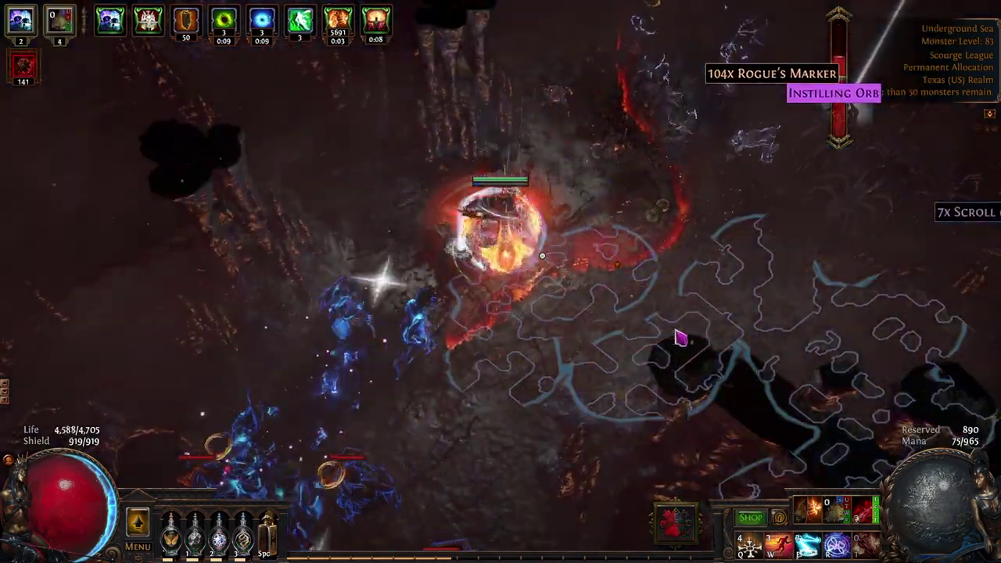
{"action": "key", "text": "e"}
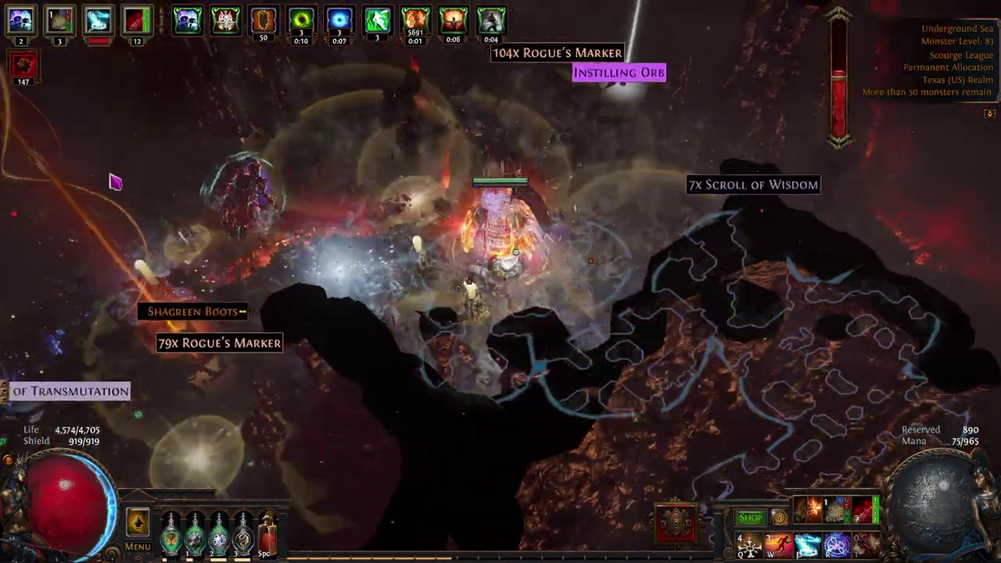
Return from the Scourge realm and pick up the Instilling Orb lying beside the Rogue's Markers
{"action": "key", "text": "v"}
{"action": "left_click", "coordinate": [573, 297]}
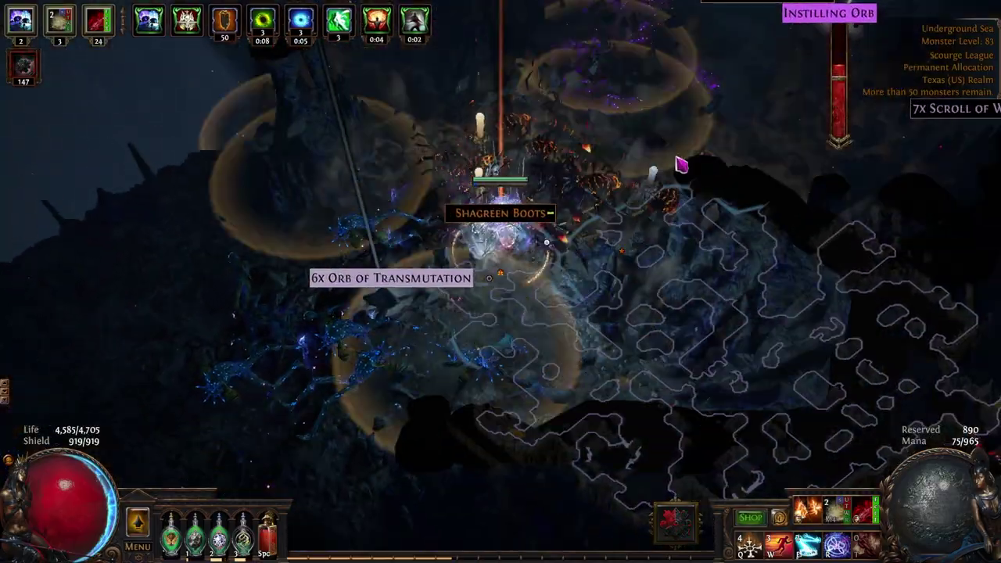
{"action": "left_click", "coordinate": [398, 310]}
{"action": "key", "text": "w"}
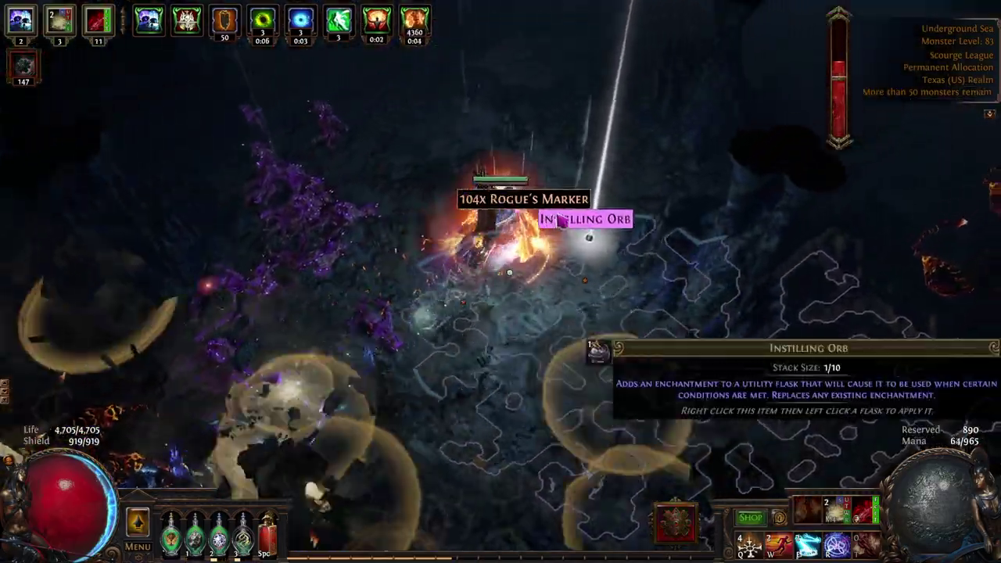
{"action": "left_click", "coordinate": [559, 223]}
Open the strongbox guarded by 3 packs of monsters and pick up the Contract: Repository it drops
{"action": "key", "text": "w"}
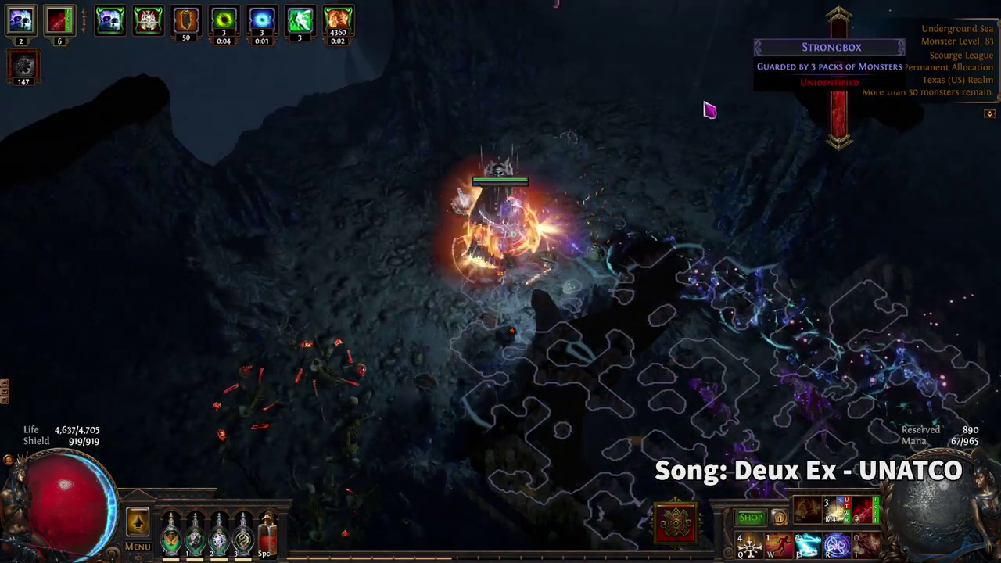
{"action": "left_click", "coordinate": [710, 107]}
{"action": "key", "text": "space"}
{"action": "key", "text": "w"}
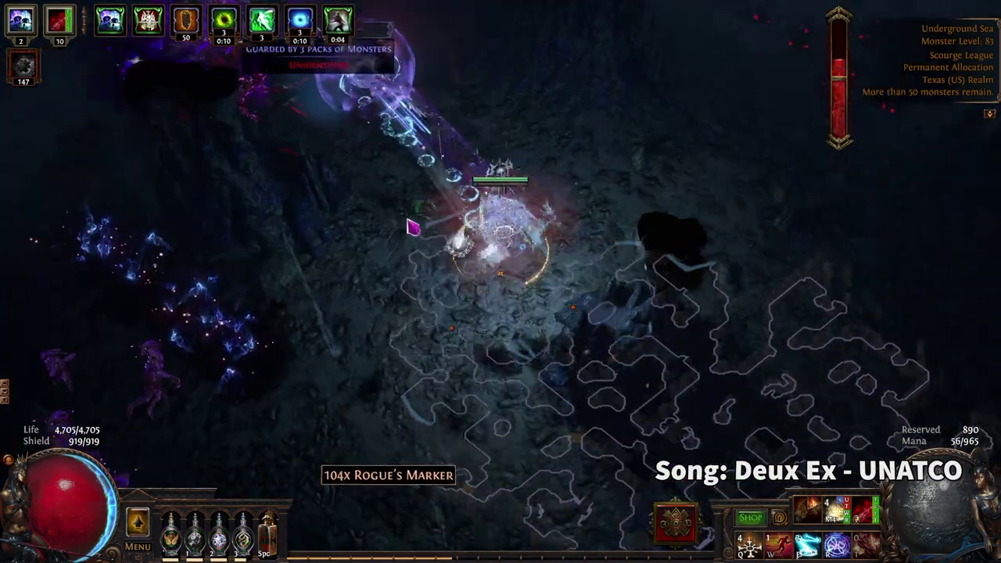
{"action": "left_click", "coordinate": [375, 156]}
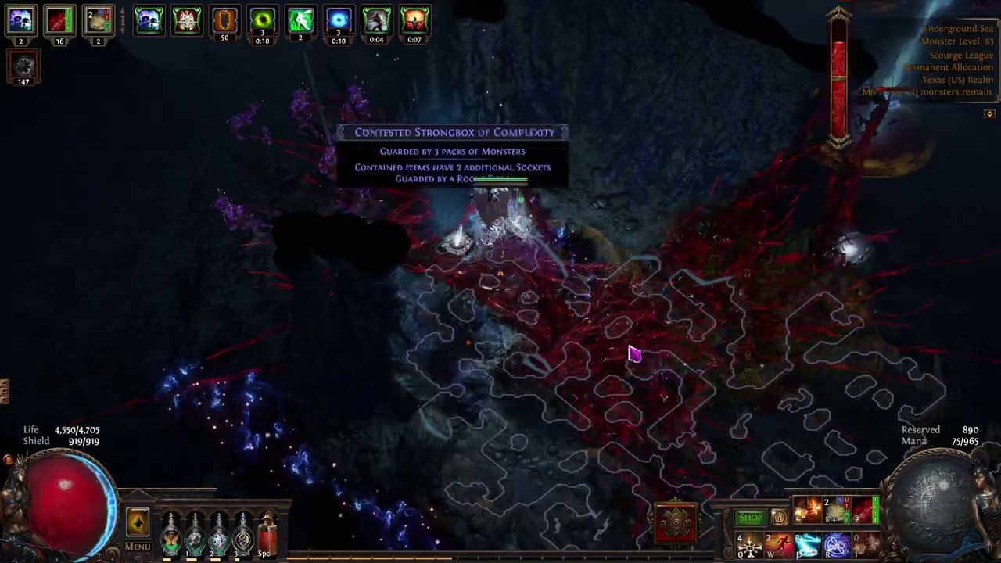
{"action": "left_click", "coordinate": [633, 353]}
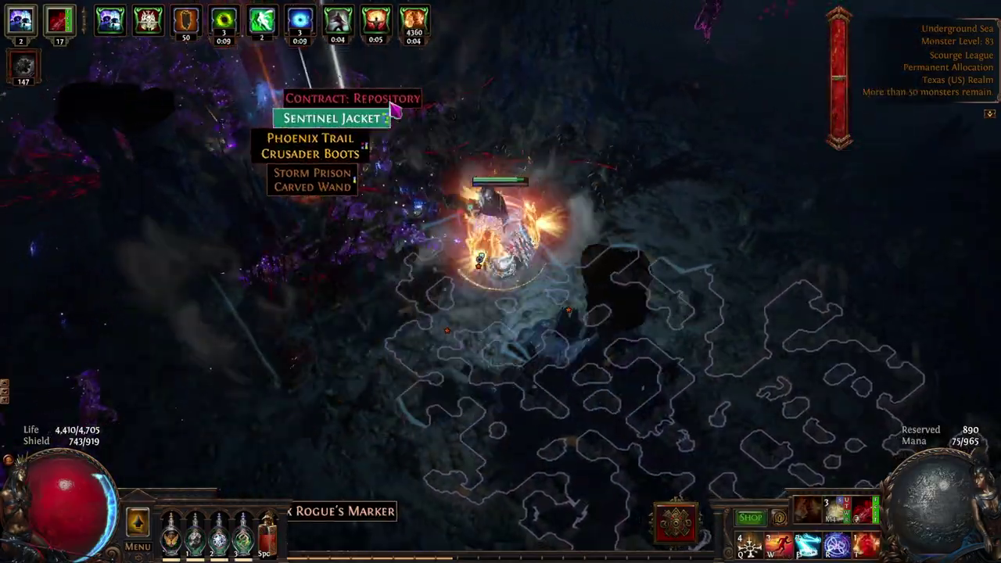
{"action": "left_click", "coordinate": [395, 110]}
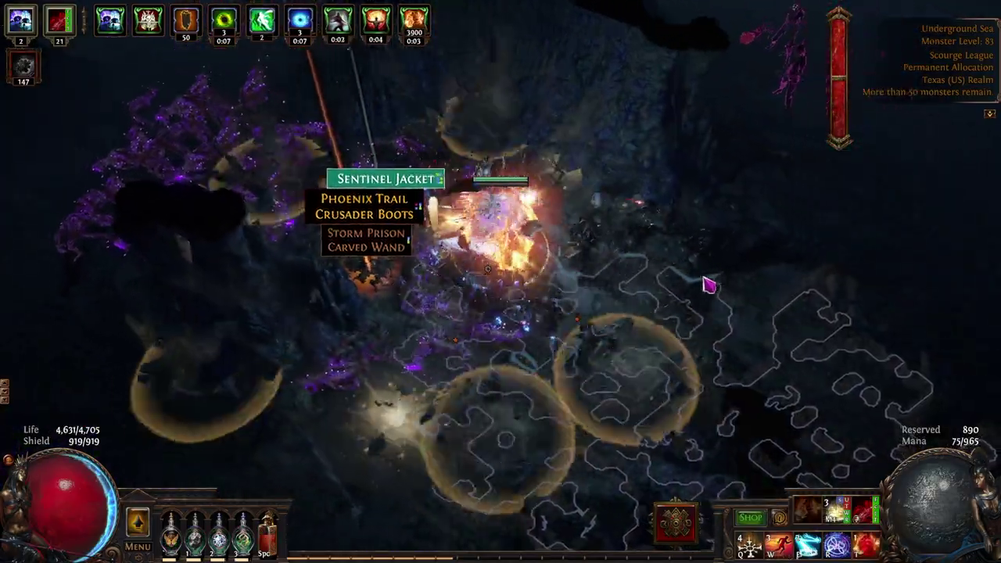
Shift into the Scourge realm and fight its packs, including the Pale Seraphim of Fervor
{"action": "left_click", "coordinate": [709, 285]}
{"action": "key", "text": "v"}
{"action": "left_click", "coordinate": [646, 300]}
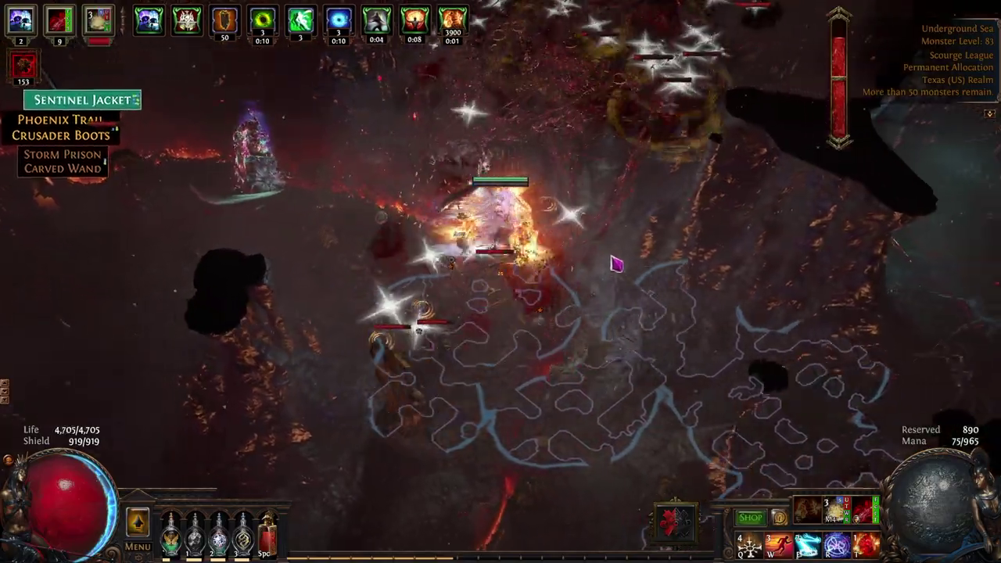
{"action": "key", "text": "t"}
{"action": "left_click", "coordinate": [477, 369]}
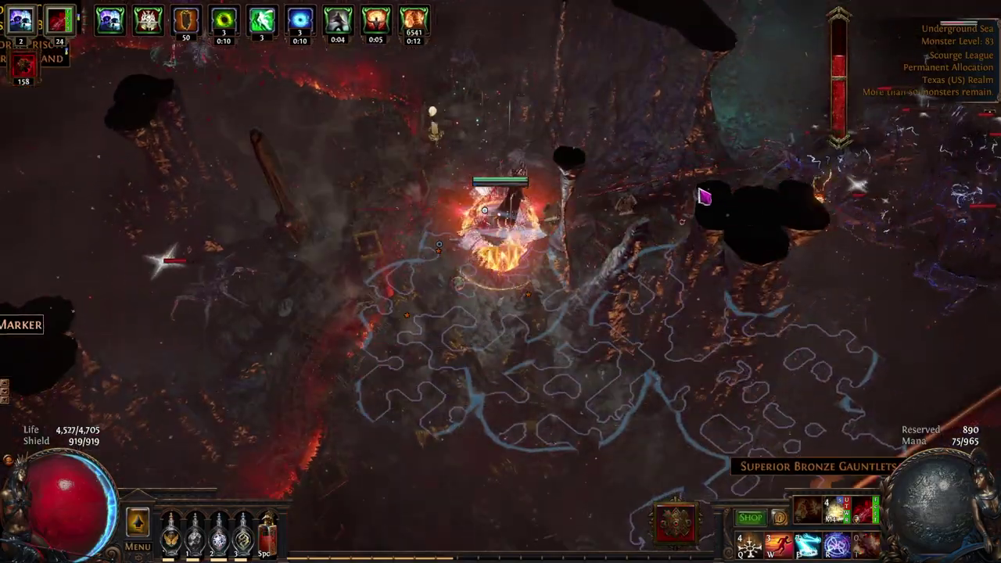
{"action": "left_click", "coordinate": [706, 197]}
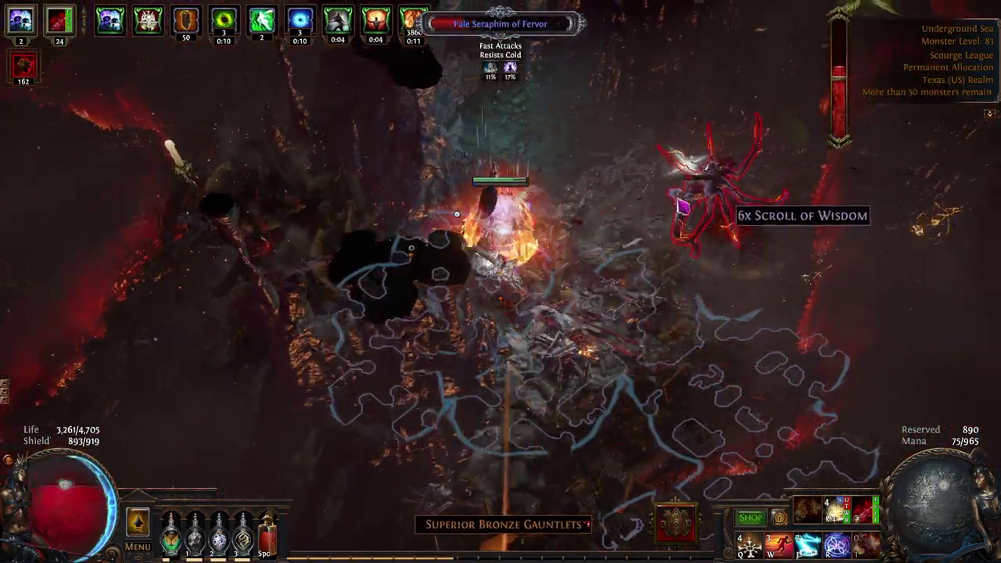
{"action": "left_click", "coordinate": [701, 105]}
Return to the normal realm, kill the hexproof rare monster, and advance north into the packs ahead
{"action": "key", "text": "v"}
{"action": "left_click", "coordinate": [690, 355]}
{"action": "left_click", "coordinate": [593, 112]}
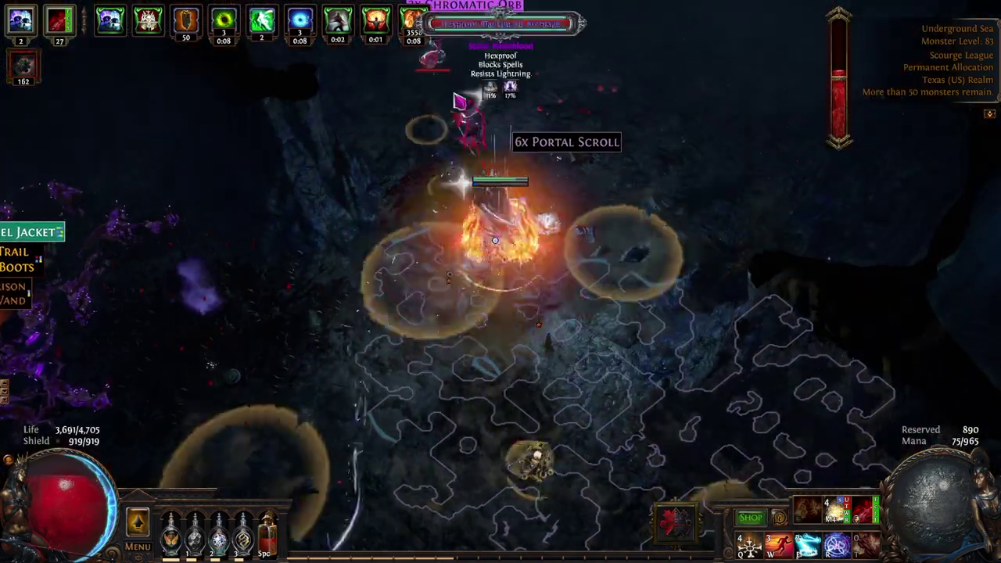
{"action": "left_click", "coordinate": [534, 125]}
{"action": "left_click", "coordinate": [459, 128]}
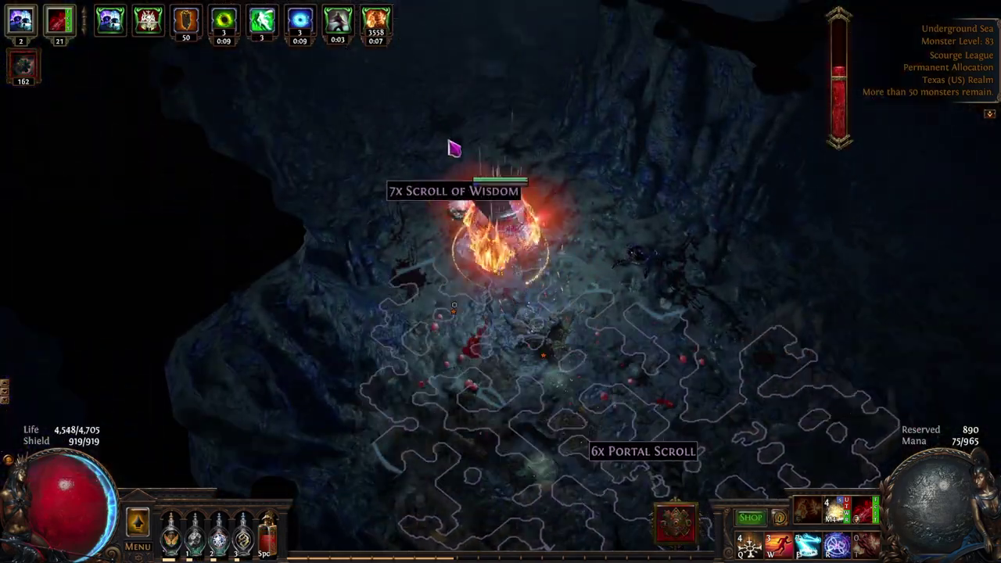
{"action": "left_click", "coordinate": [532, 116]}
{"action": "left_click", "coordinate": [621, 109]}
{"action": "left_click", "coordinate": [556, 168]}
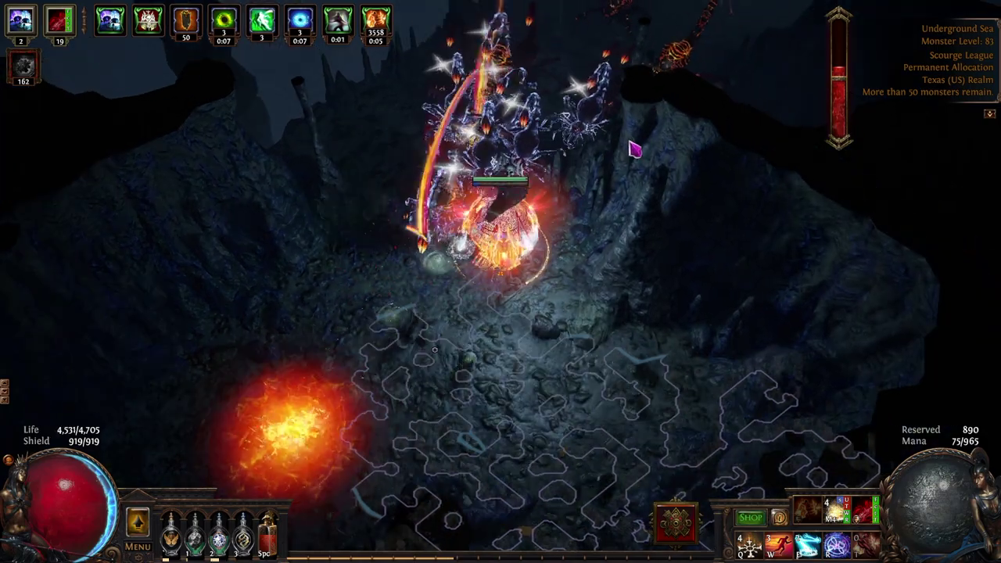
{"action": "left_click", "coordinate": [570, 143]}
{"action": "left_click", "coordinate": [635, 149]}
Shift into the Scourge realm and attack the surrounding monsters near the Superior Baroque Round Shield drop
{"action": "key", "text": "v"}
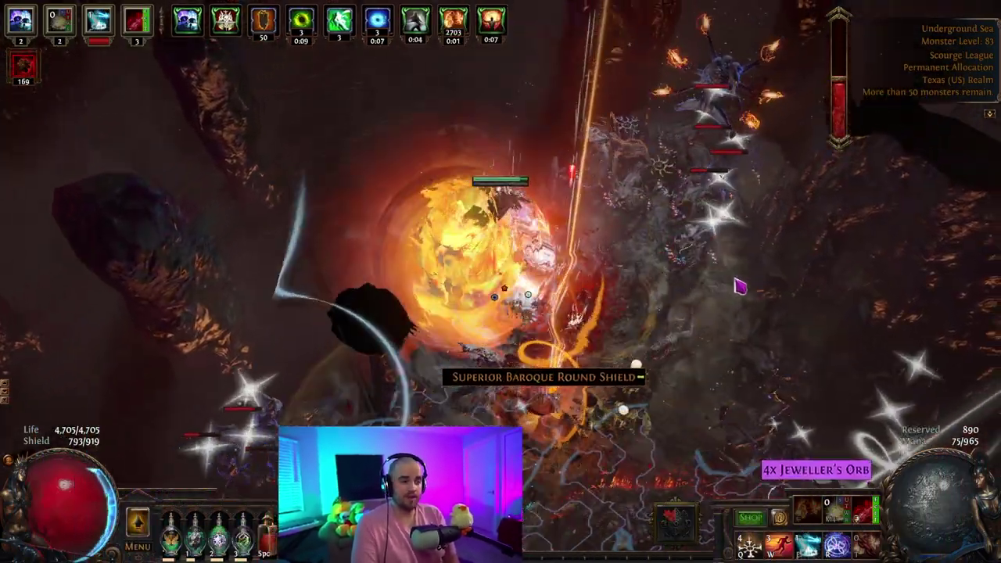
{"action": "left_click", "coordinate": [740, 286]}
{"action": "left_click", "coordinate": [374, 322]}
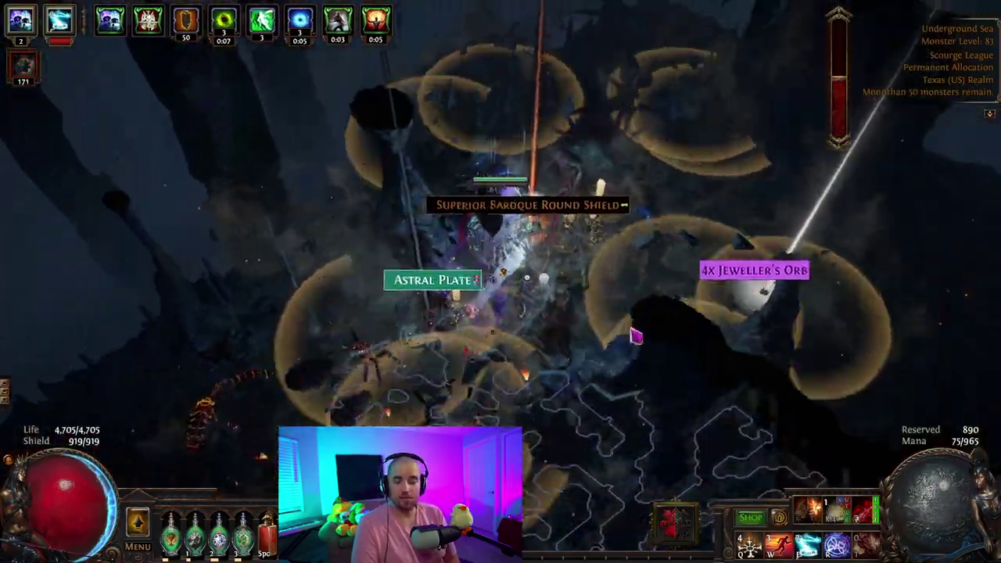
Leave the Astral Plate and Jeweller's Orb drops behind and attack the dense packs further along the normal realm
{"action": "left_click", "coordinate": [634, 337]}
{"action": "left_click", "coordinate": [576, 219]}
{"action": "left_click", "coordinate": [503, 287]}
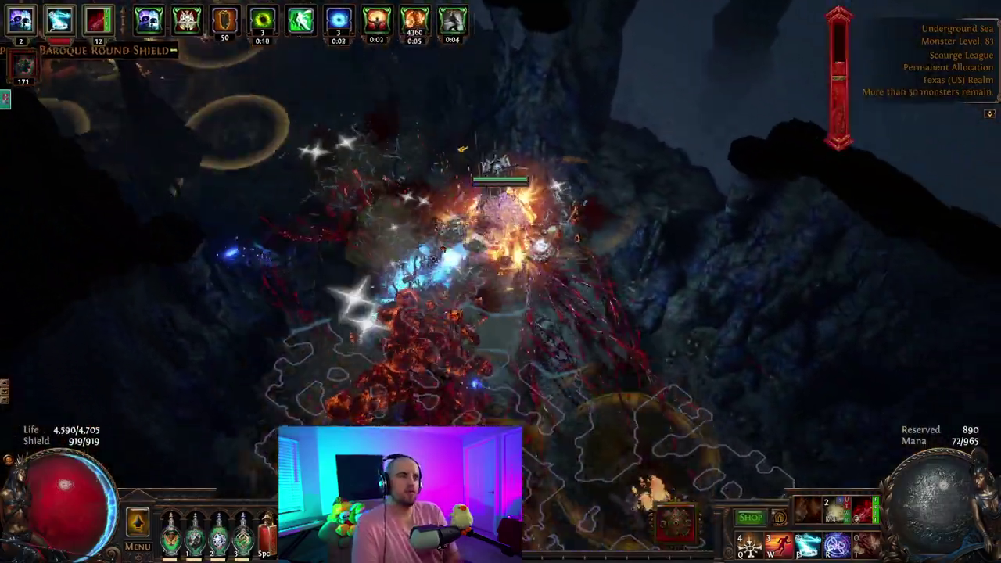
{"action": "left_click", "coordinate": [597, 443]}
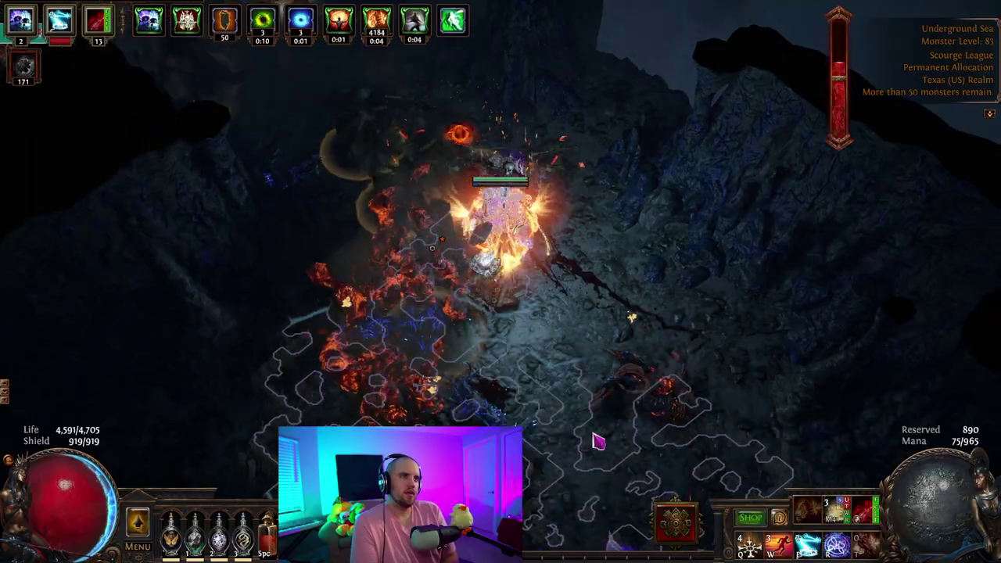
{"action": "left_click", "coordinate": [568, 387]}
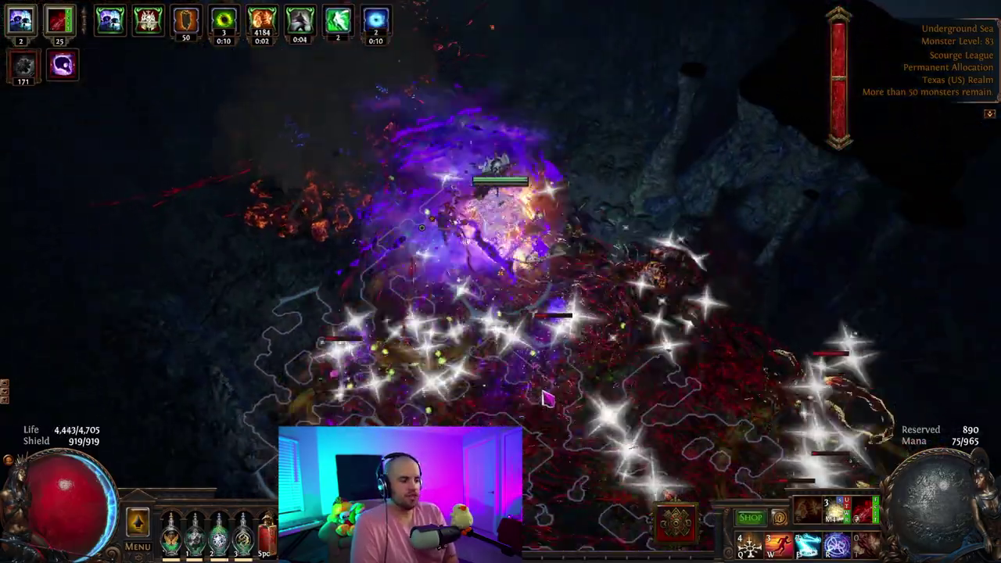
Shift into the Scourge realm in the middle of the large pack and kill the monsters spawned around the character
{"action": "key", "text": "v"}
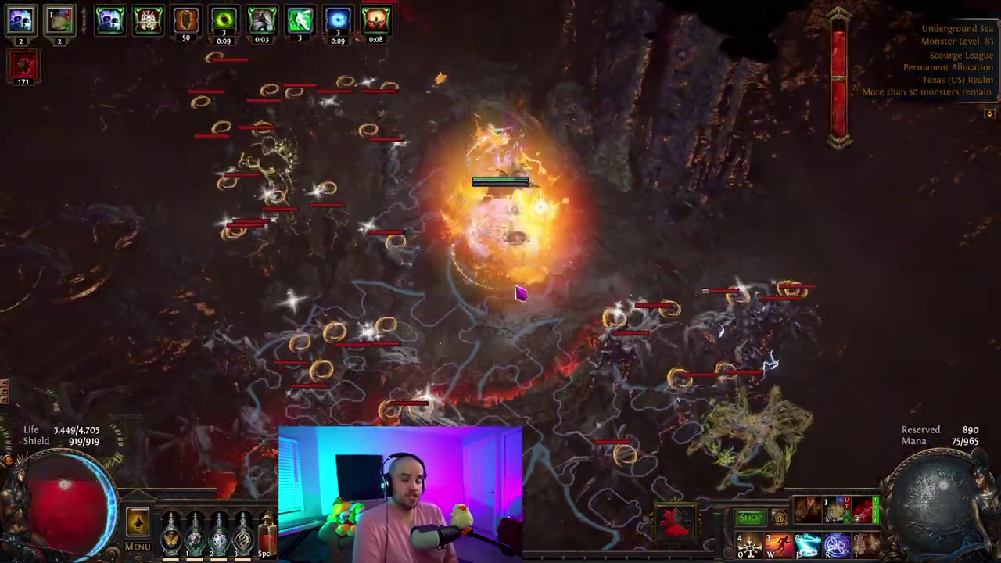
{"action": "key", "text": "e"}
{"action": "left_click", "coordinate": [755, 389]}
{"action": "left_click", "coordinate": [633, 367]}
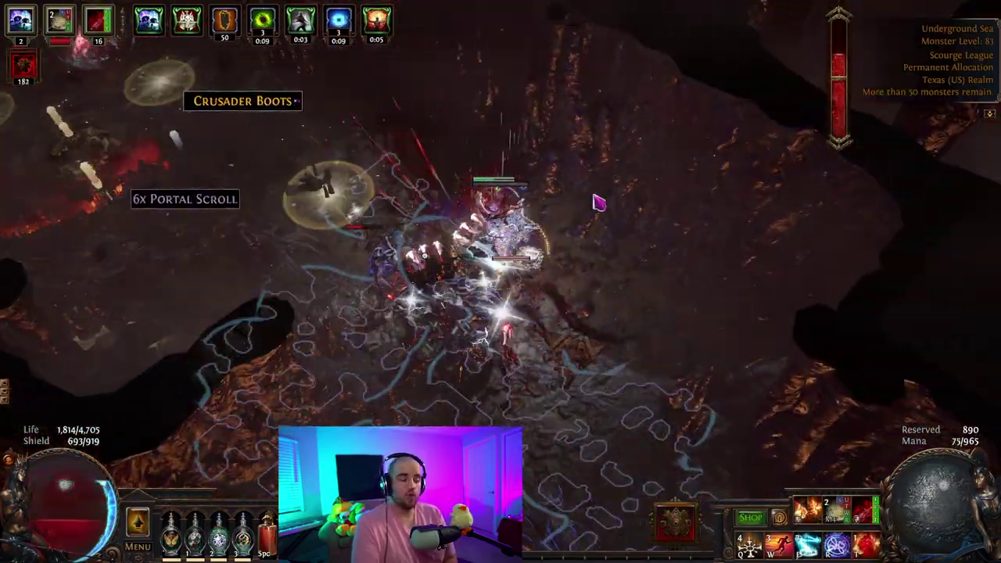
Finish attacking the Scourge monsters and return to the normal realm to reach the dropped loot
{"action": "key", "text": "v"}
{"action": "key", "text": "e"}
{"action": "left_click", "coordinate": [339, 402]}
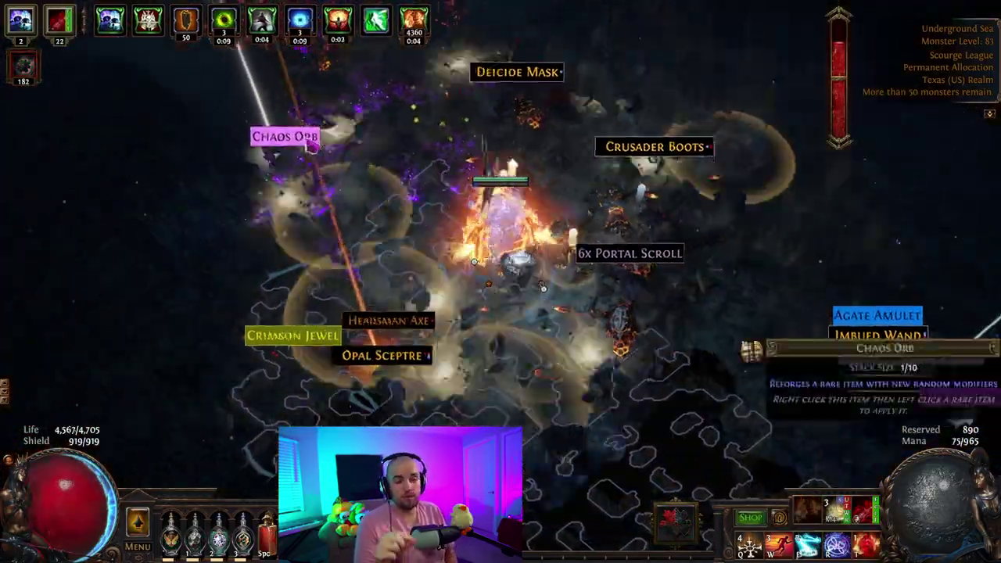
Pick up the Chaos Orb and the Instilling Orb from the cleared pack's loot
{"action": "left_click", "coordinate": [308, 143]}
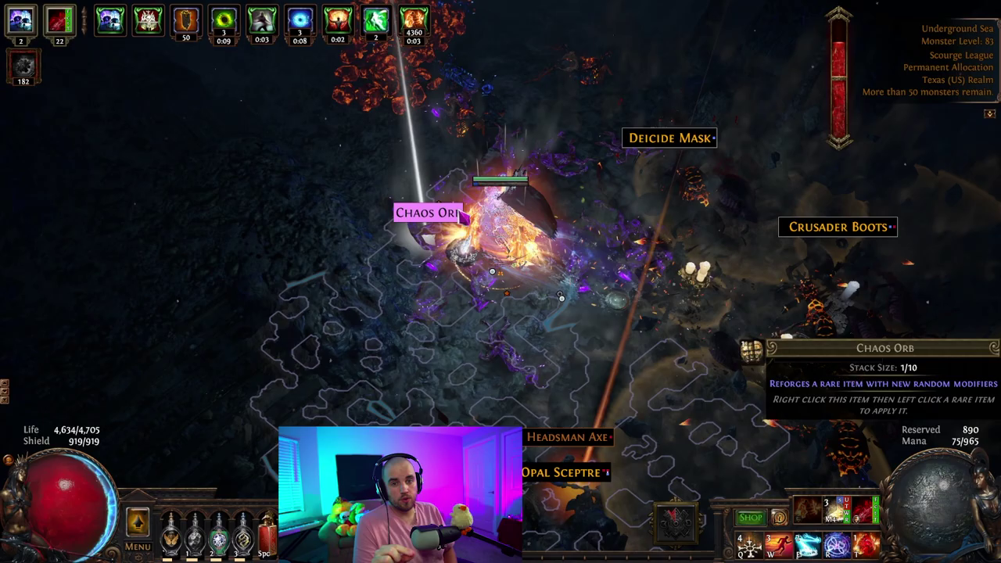
{"action": "key", "text": "w"}
{"action": "left_click", "coordinate": [638, 256]}
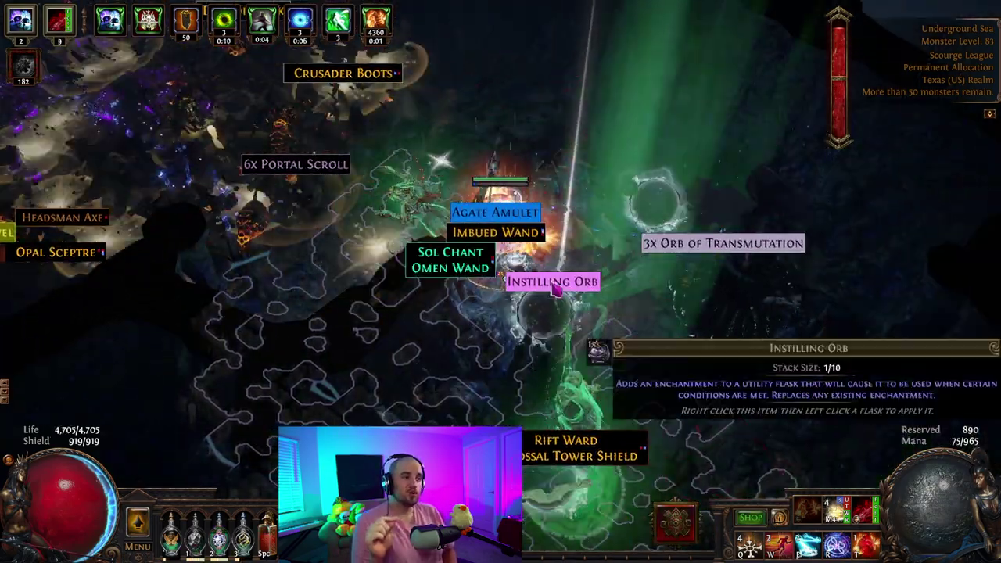
{"action": "left_click", "coordinate": [557, 284]}
Explore the passage beyond the loot for remaining monsters and head back west across the map
{"action": "left_click", "coordinate": [693, 313]}
{"action": "left_click", "coordinate": [643, 435]}
{"action": "left_click", "coordinate": [391, 439]}
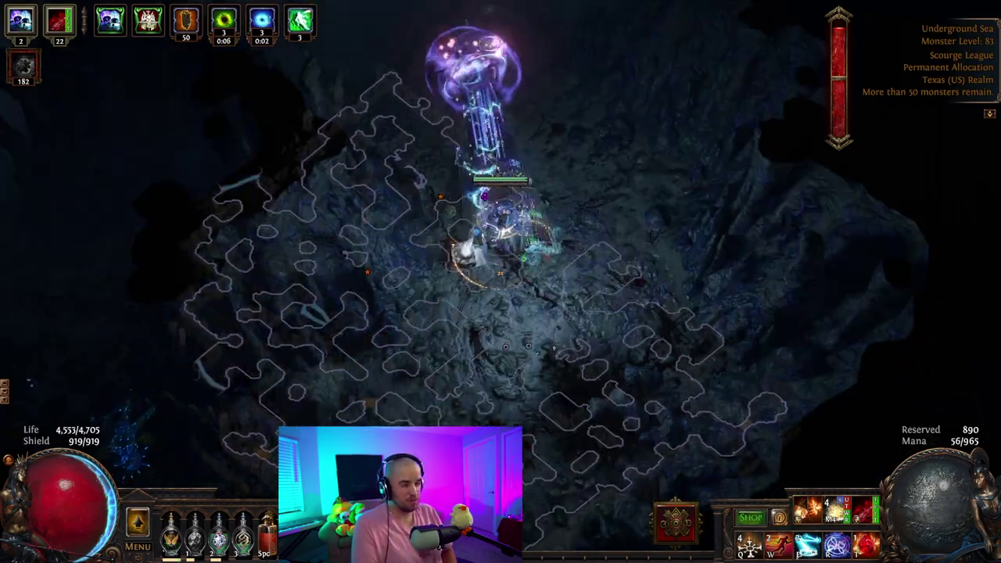
{"action": "left_click", "coordinate": [288, 351]}
{"action": "key", "text": "w"}
{"action": "left_click", "coordinate": [237, 234]}
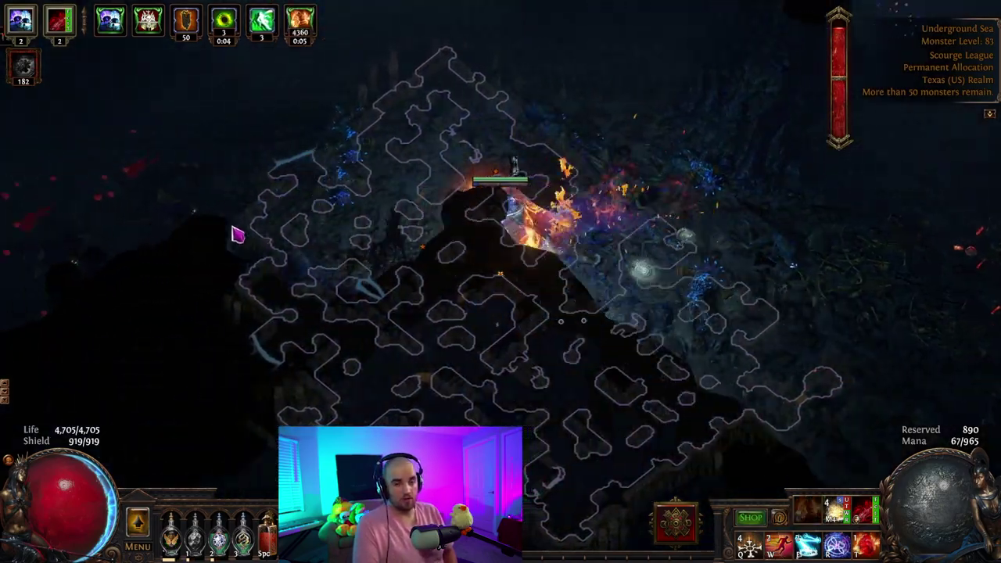
{"action": "left_click", "coordinate": [138, 90]}
{"action": "left_click", "coordinate": [93, 209]}
{"action": "left_click", "coordinate": [252, 306]}
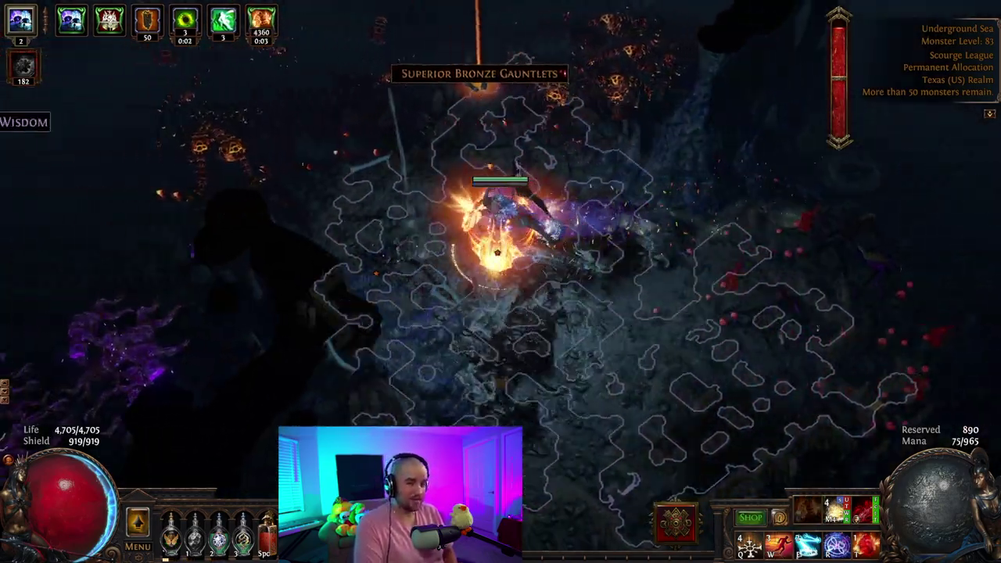
Travel through the cleared area past the strongbox loot to the unexplored northwest part of the map
{"action": "left_click", "coordinate": [156, 70]}
{"action": "left_click", "coordinate": [137, 168]}
{"action": "key", "text": "w"}
{"action": "left_click", "coordinate": [316, 109]}
{"action": "left_click", "coordinate": [342, 110]}
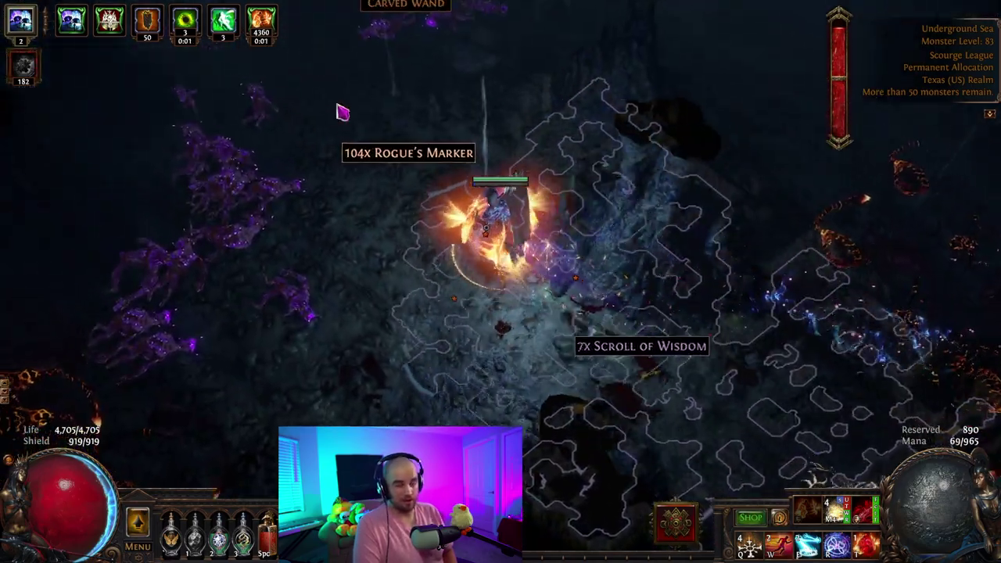
{"action": "left_click", "coordinate": [446, 91]}
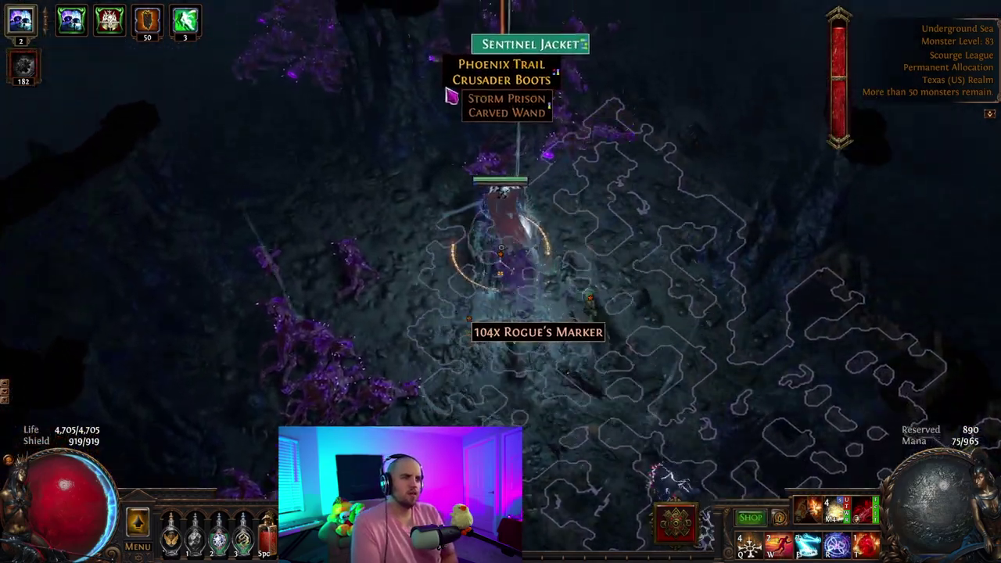
{"action": "left_click", "coordinate": [354, 88]}
{"action": "key", "text": "w"}
{"action": "left_click", "coordinate": [410, 120]}
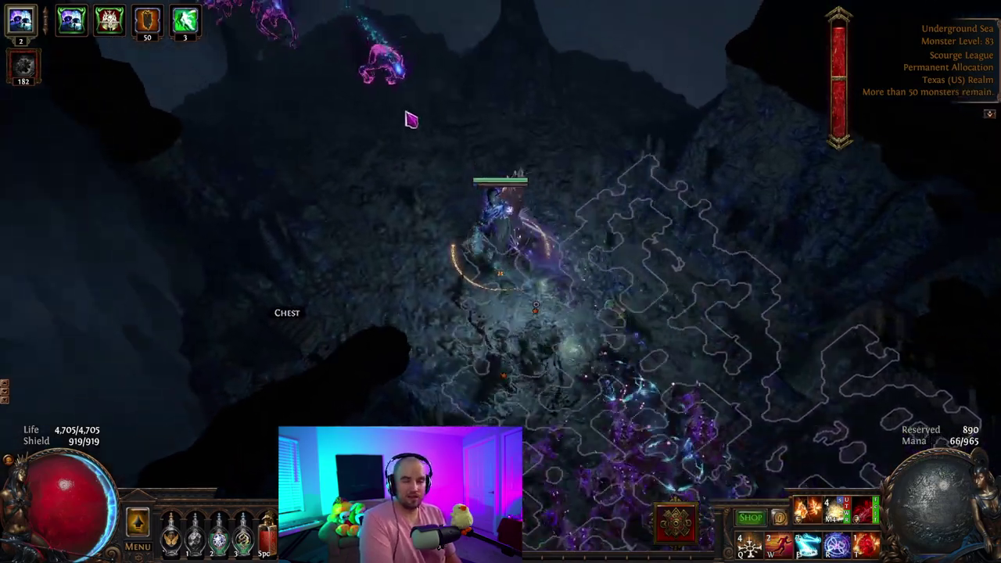
Attack the Voidbearer pack to the northwest, shift into the Scourge realm and fight the Pale Blackguards there
{"action": "left_click", "coordinate": [373, 143]}
{"action": "key", "text": "e"}
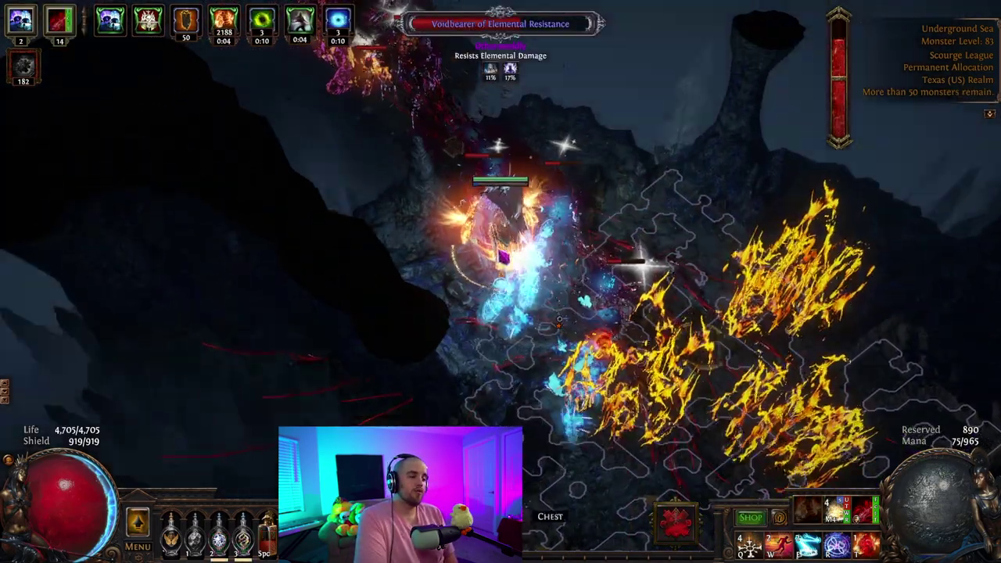
{"action": "key", "text": "v"}
{"action": "key", "text": "t"}
{"action": "left_click", "coordinate": [659, 284]}
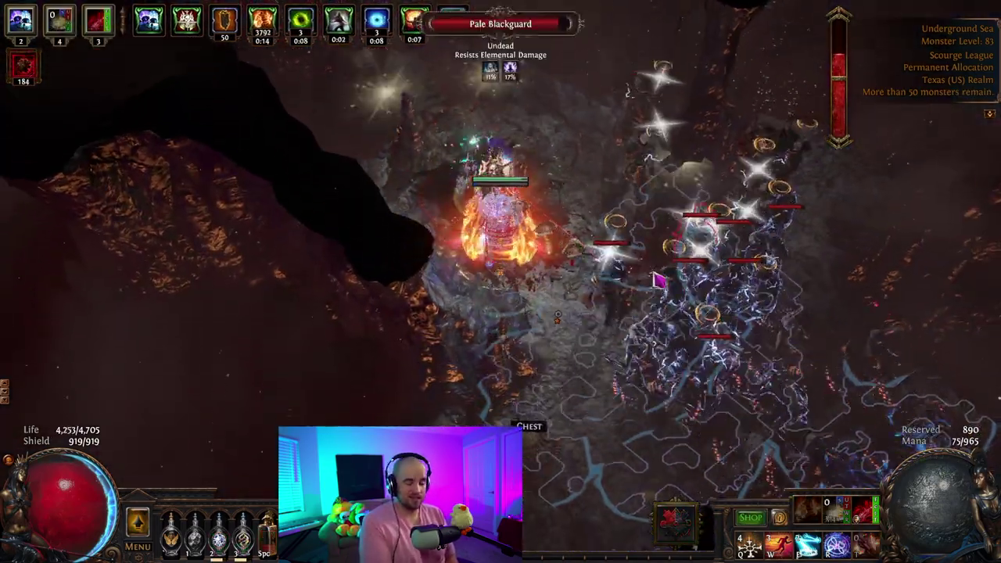
{"action": "left_click", "coordinate": [731, 328]}
{"action": "left_click", "coordinate": [735, 395]}
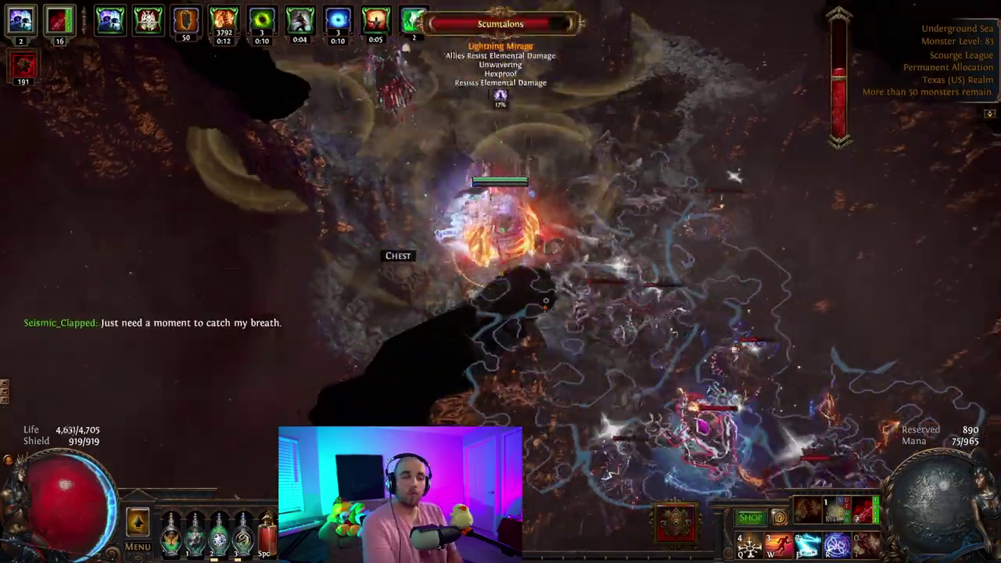
Throw traps at the Scumtalons and Pale Cherubim in the Scourge realm while moving through the surrounding packs
{"action": "left_click", "coordinate": [735, 383]}
{"action": "left_click", "coordinate": [788, 289]}
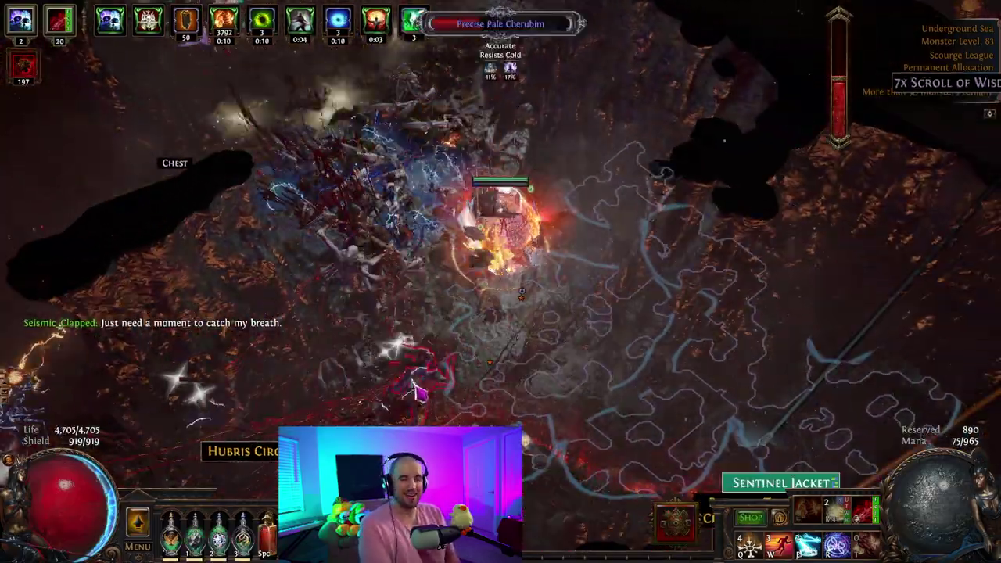
{"action": "left_click", "coordinate": [451, 341]}
{"action": "left_click", "coordinate": [289, 344]}
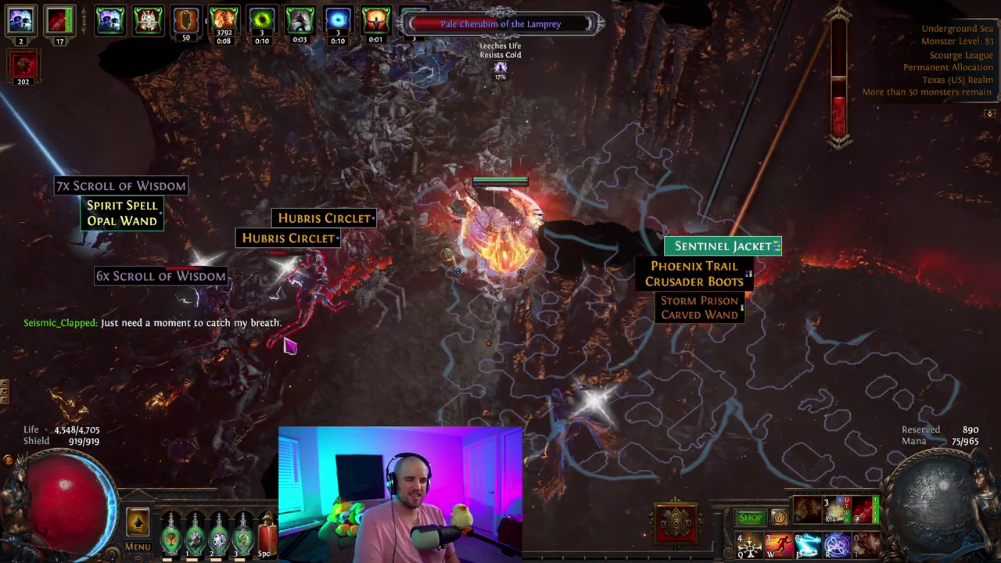
{"action": "key", "text": "v"}
{"action": "left_click", "coordinate": [414, 171]}
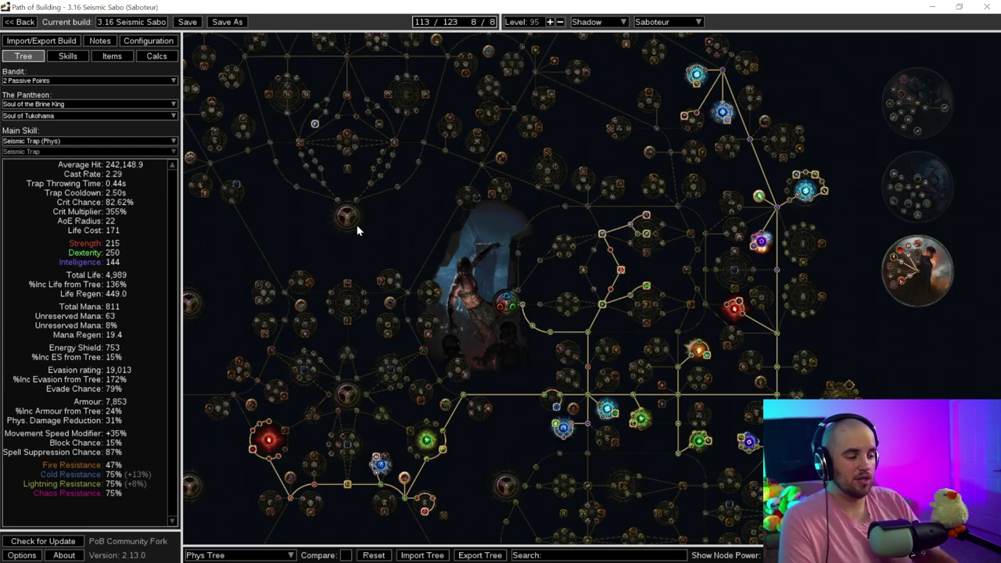
Switch to Path of Building and examine the Saboteur ascendancy nodes, including Demolitions Specialist, of the 3.16 Seismic Sabo build
{"action": "scroll", "coordinate": [755, 208], "scroll_direction": "up", "scroll_amount": 4}
{"action": "scroll", "coordinate": [594, 160], "scroll_direction": "up", "scroll_amount": 2}
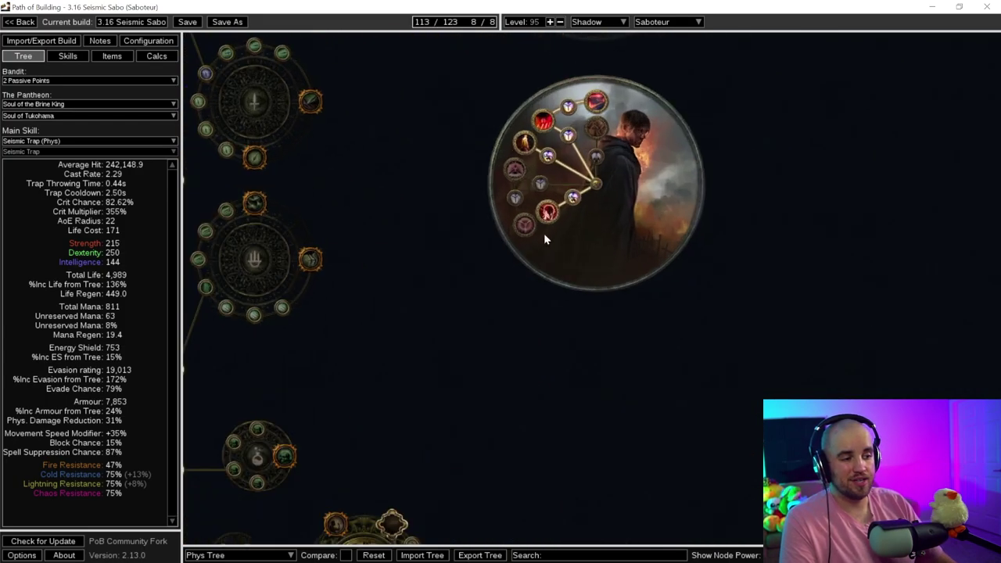
{"action": "scroll", "coordinate": [545, 211], "scroll_direction": "down", "scroll_amount": 6}
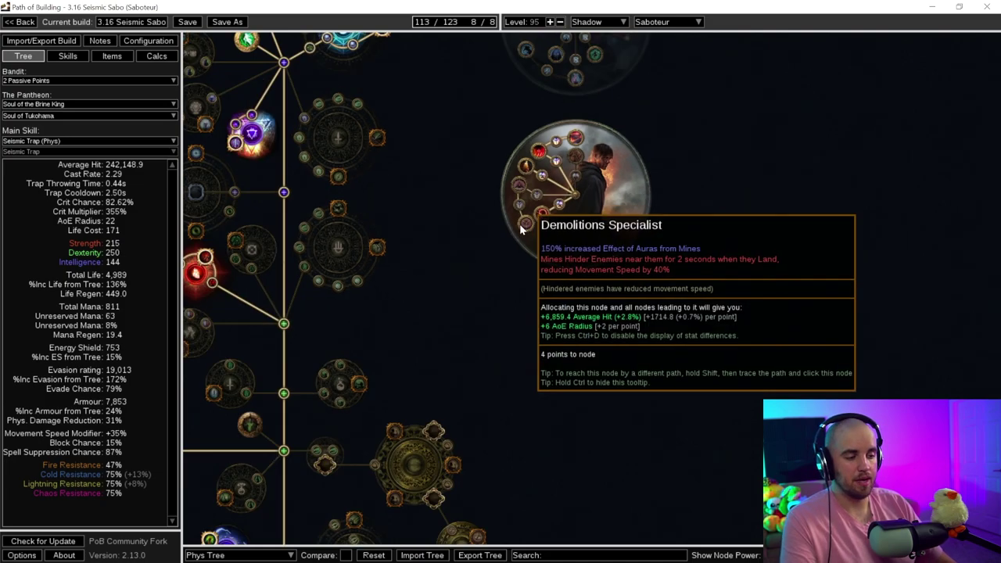
Examine the allocated clusters across the lower passive tree and the Evasion Mastery options near the Shadow area's lower edge
{"action": "scroll", "coordinate": [469, 178], "scroll_direction": "up", "scroll_amount": 3}
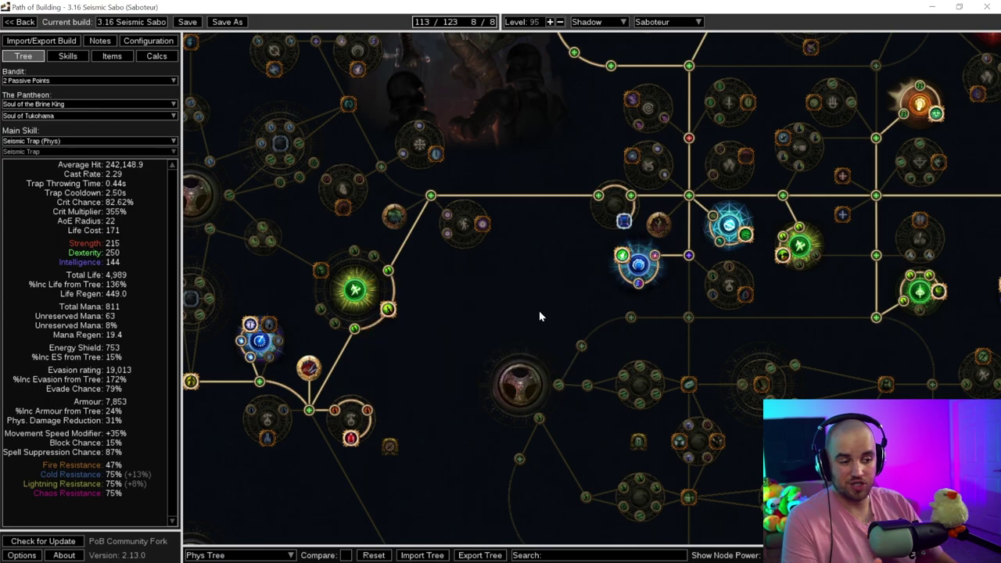
{"action": "scroll", "coordinate": [464, 250], "scroll_direction": "down", "scroll_amount": 4}
{"action": "scroll", "coordinate": [485, 247], "scroll_direction": "up", "scroll_amount": 2}
{"action": "scroll", "coordinate": [481, 211], "scroll_direction": "up", "scroll_amount": 4}
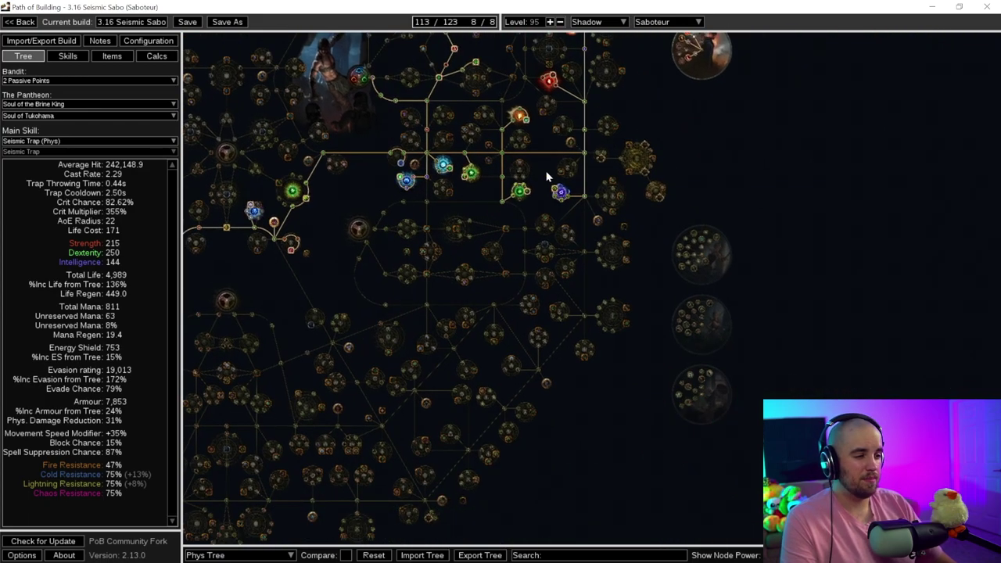
{"action": "scroll", "coordinate": [502, 188], "scroll_direction": "up", "scroll_amount": 3}
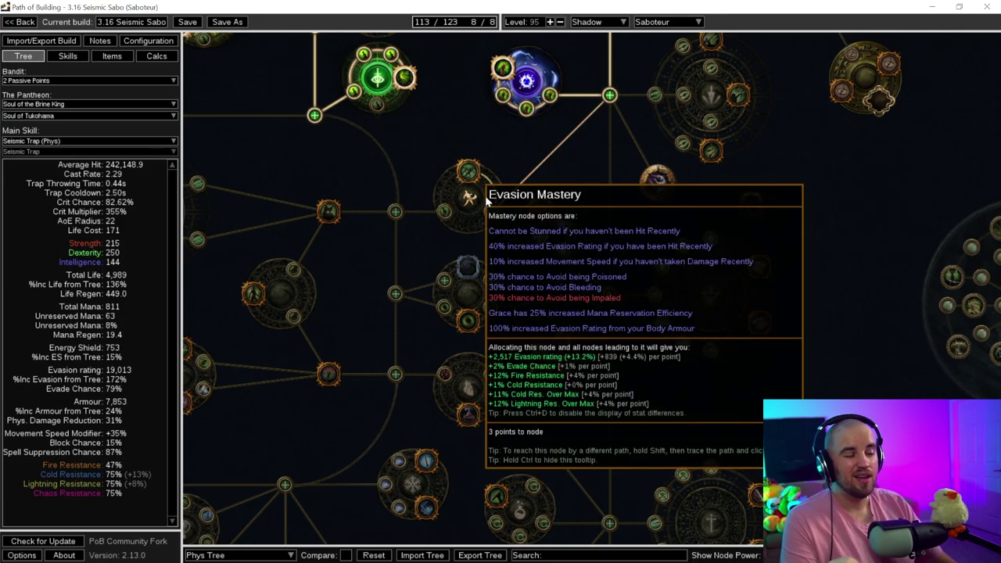
{"action": "scroll", "coordinate": [469, 192], "scroll_direction": "down", "scroll_amount": 6}
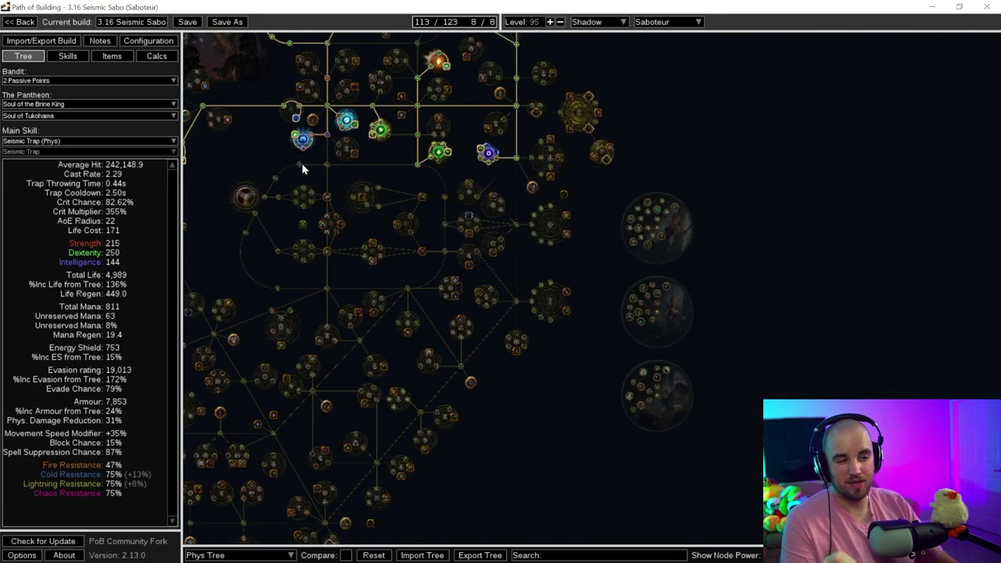
{"action": "left_click_drag", "start_coordinate": [243, 147], "coordinate": [513, 156]}
{"action": "mouse_move", "coordinate": [438, 162]}
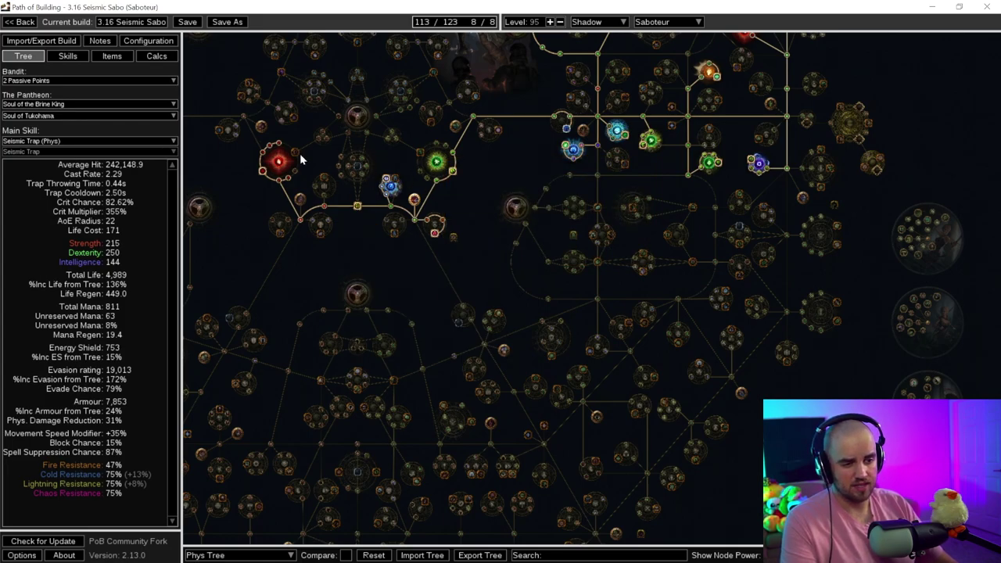
{"action": "left_click_drag", "start_coordinate": [513, 159], "coordinate": [507, 232]}
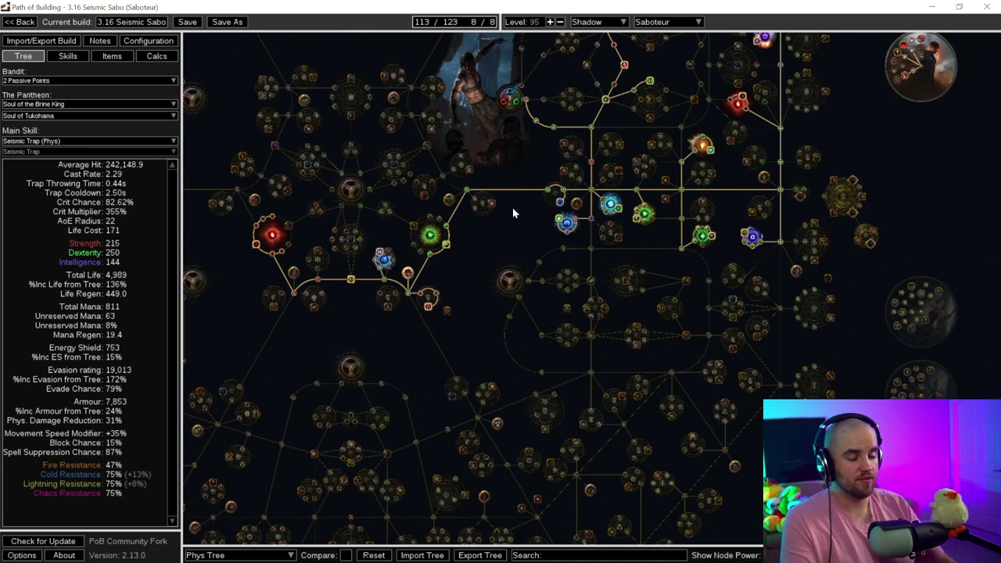
Review the build's calculated damage taken, physical maximum hit and effective hit pool
{"action": "left_click", "coordinate": [156, 56]}
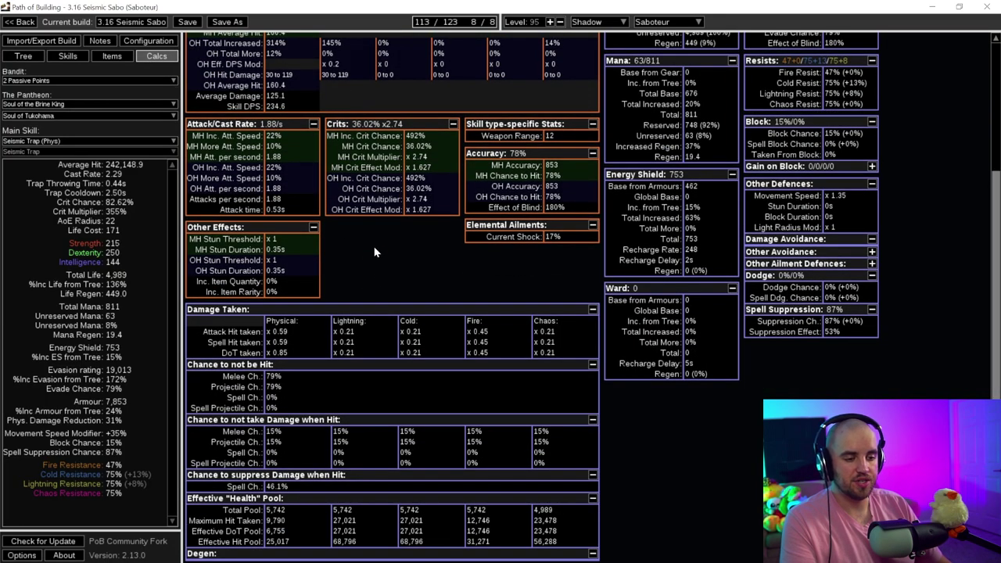
{"action": "mouse_move", "coordinate": [397, 358]}
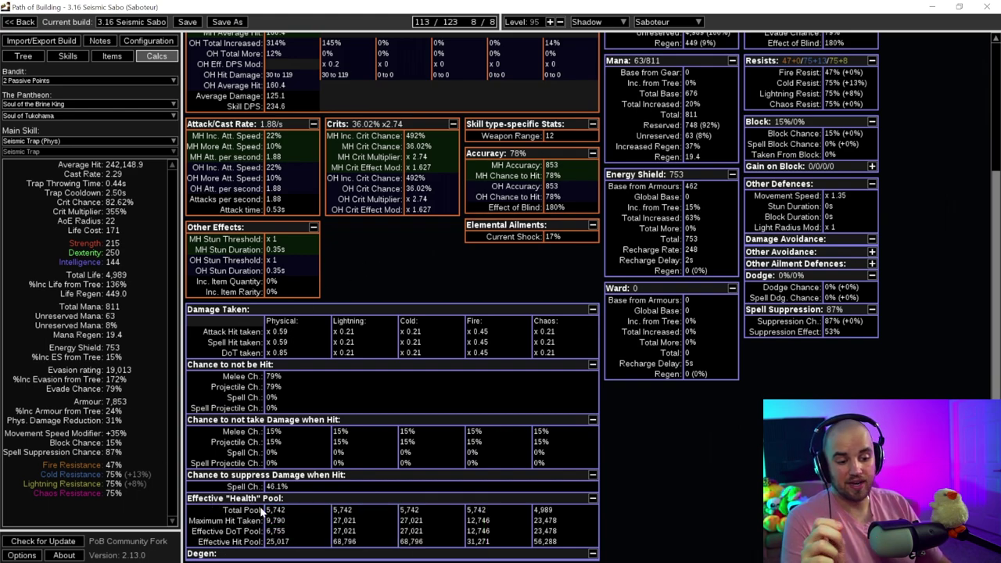
{"action": "mouse_move", "coordinate": [290, 530]}
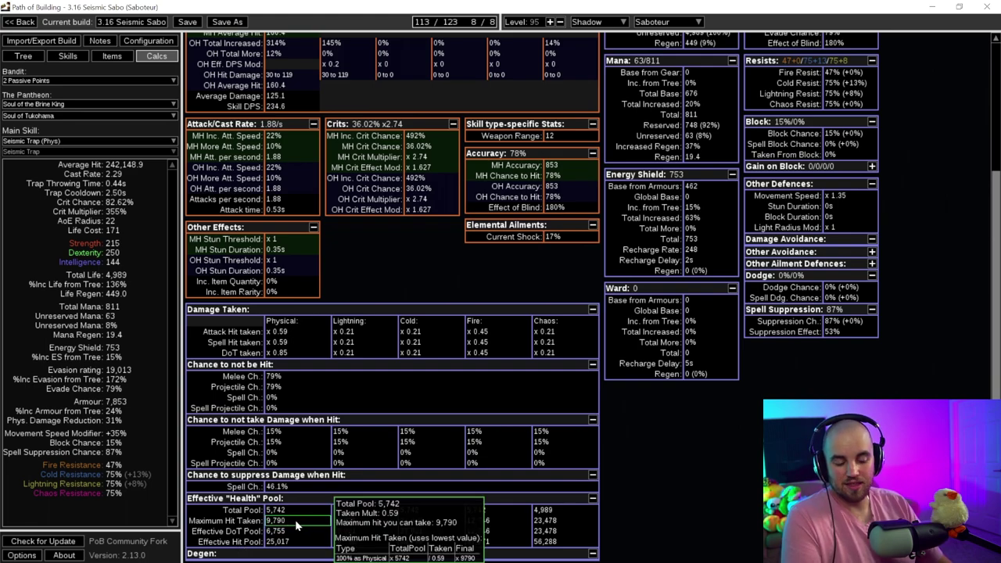
{"action": "mouse_move", "coordinate": [306, 548]}
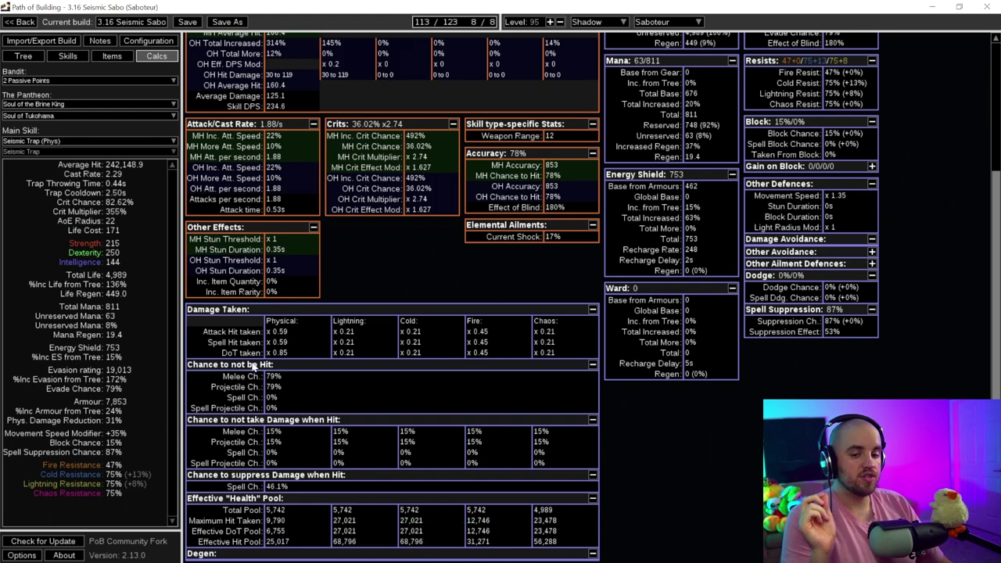
Clear the enemy hit damage in the build configuration and recheck the calculated effective health pool
{"action": "left_click", "coordinate": [149, 43]}
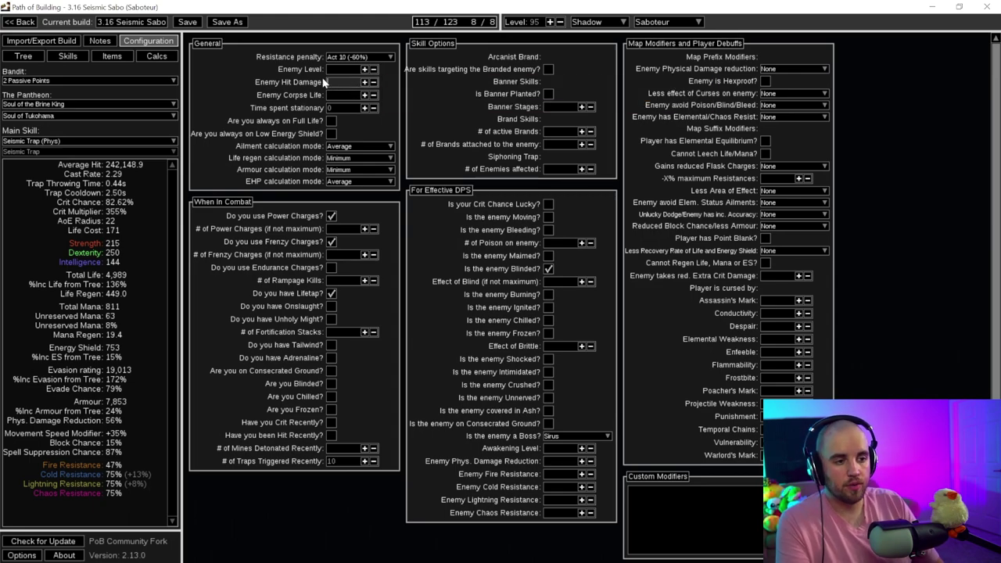
{"action": "left_click", "coordinate": [156, 57]}
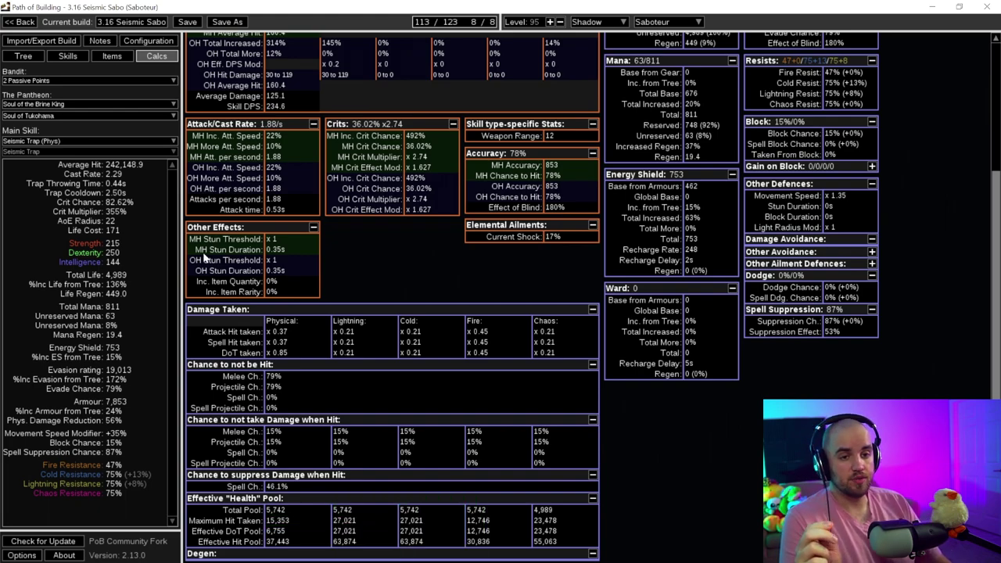
Set the enemy hit damage to 7000 and check the resulting physical maximum hit and effective hit pool
{"action": "left_click", "coordinate": [158, 43]}
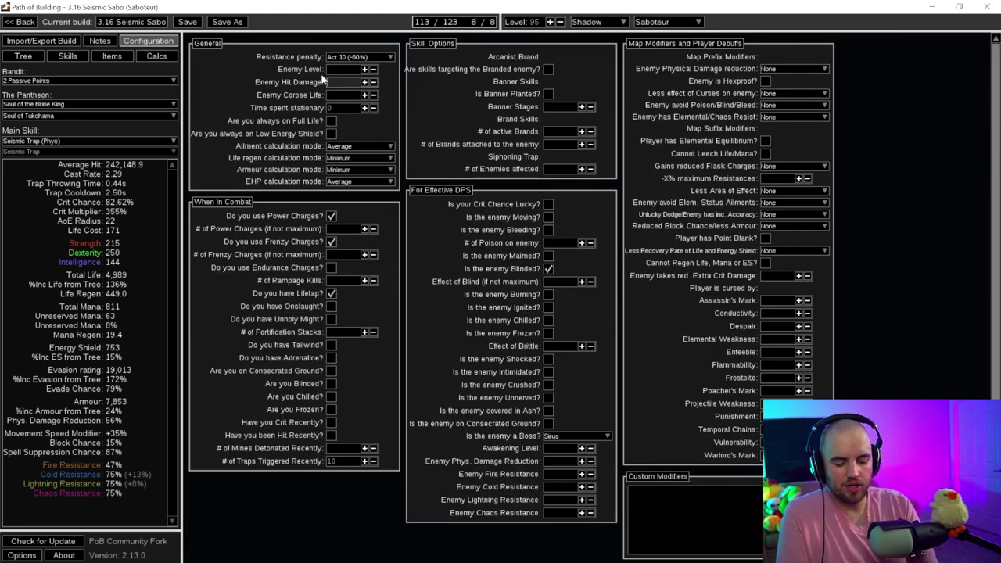
{"action": "type", "text": "7000"}
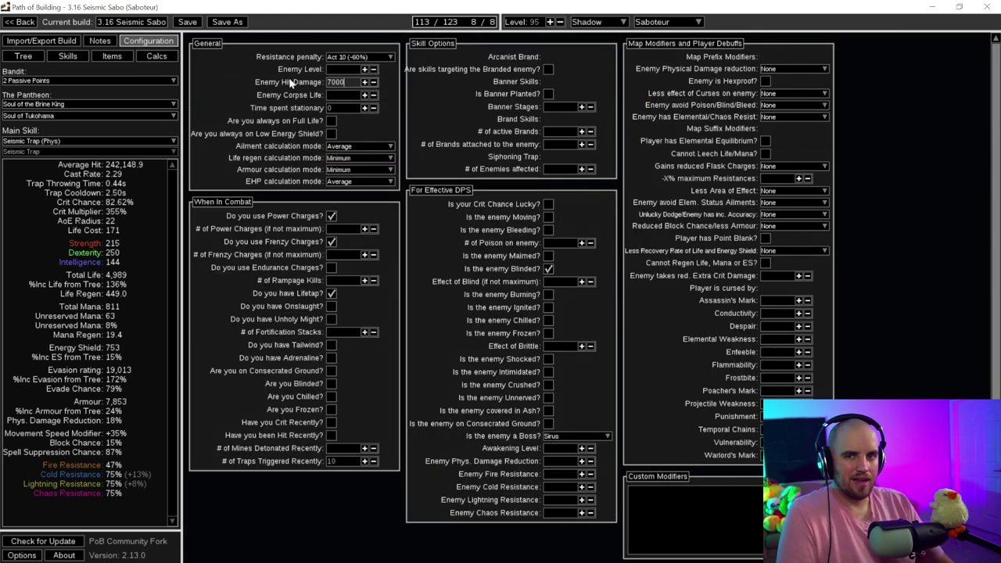
{"action": "left_click", "coordinate": [157, 56]}
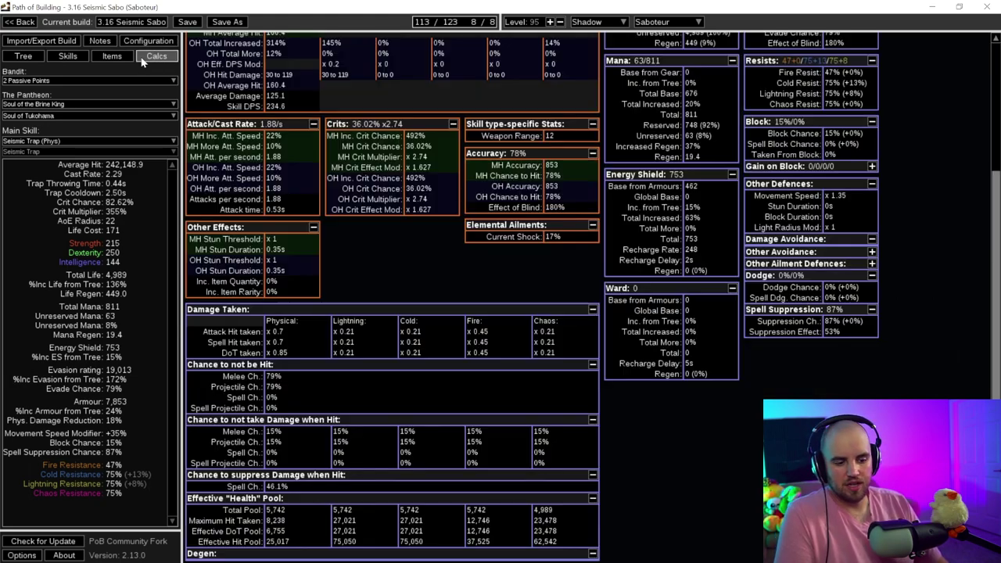
{"action": "mouse_move", "coordinate": [296, 524]}
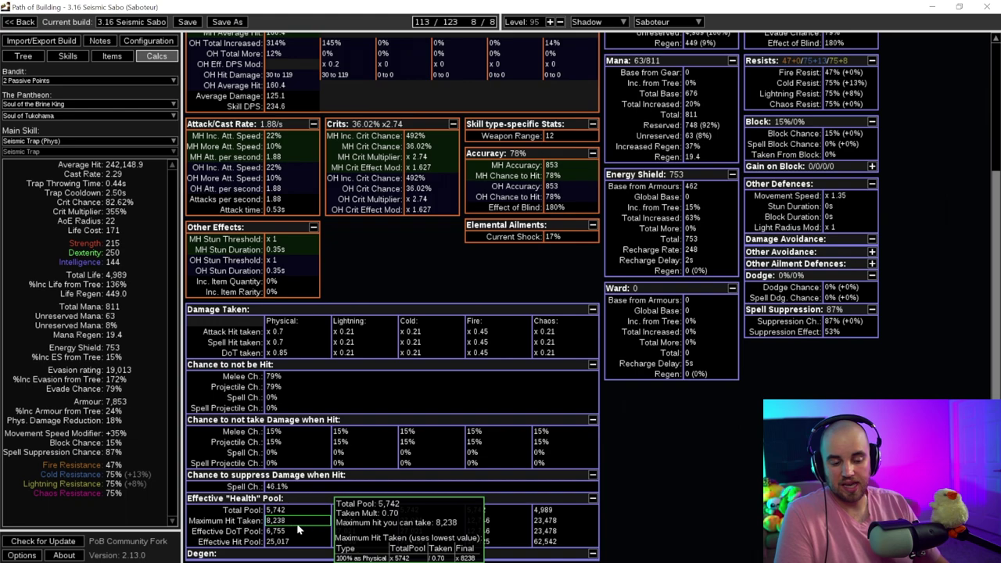
{"action": "mouse_move", "coordinate": [310, 549]}
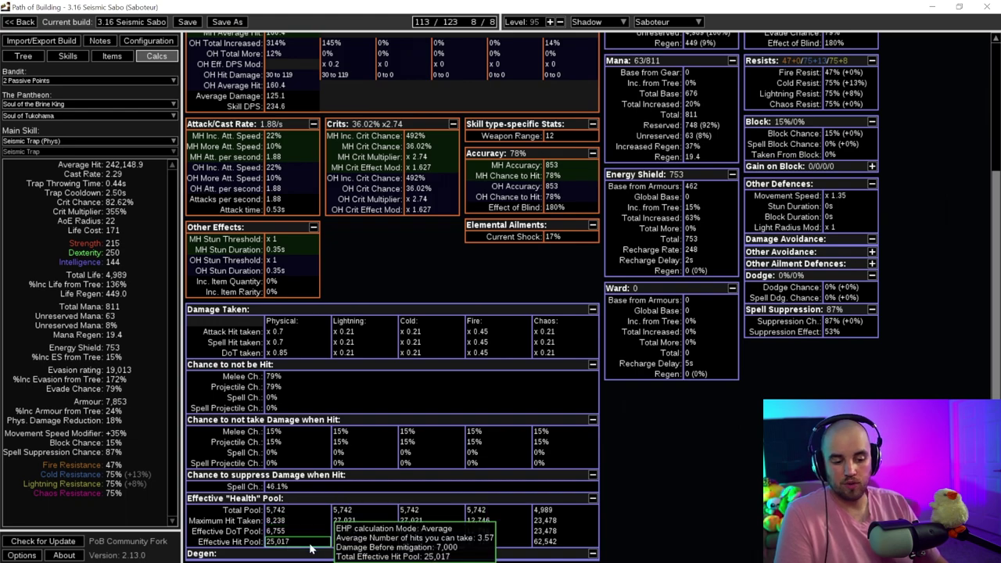
Set the enemy hit damage to 8000 and check the resulting physical maximum hit taken
{"action": "left_click", "coordinate": [148, 41]}
{"action": "type", "text": "8000"}
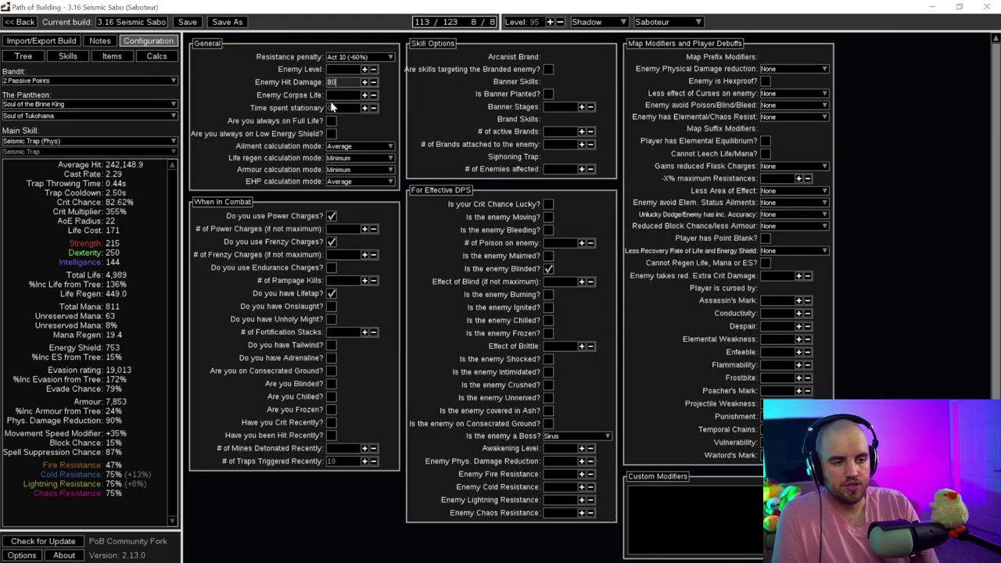
{"action": "left_click", "coordinate": [156, 56]}
{"action": "mouse_move", "coordinate": [295, 525]}
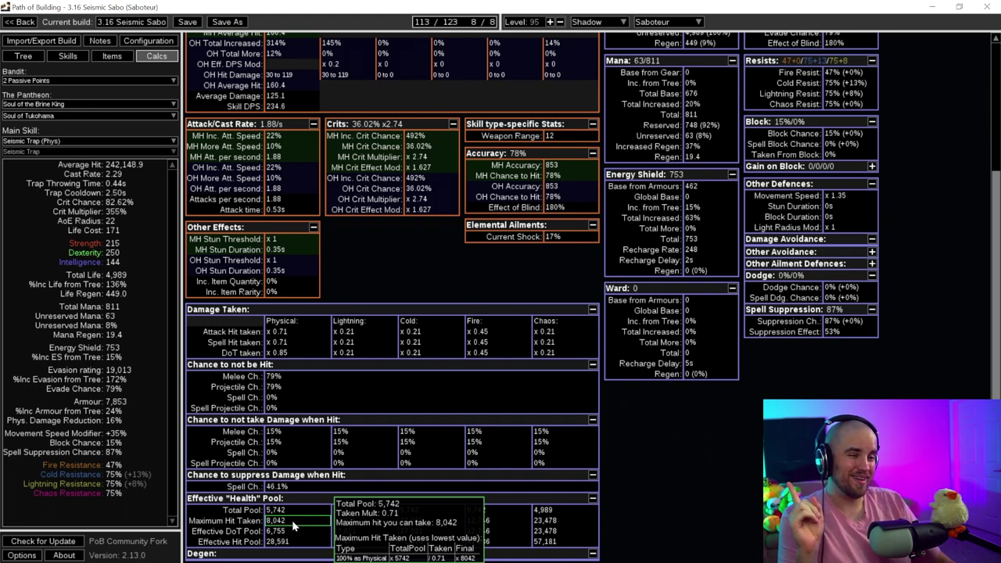
Remove the custom enemy hit damage value and return to the defensive calculations
{"action": "left_click", "coordinate": [148, 41]}
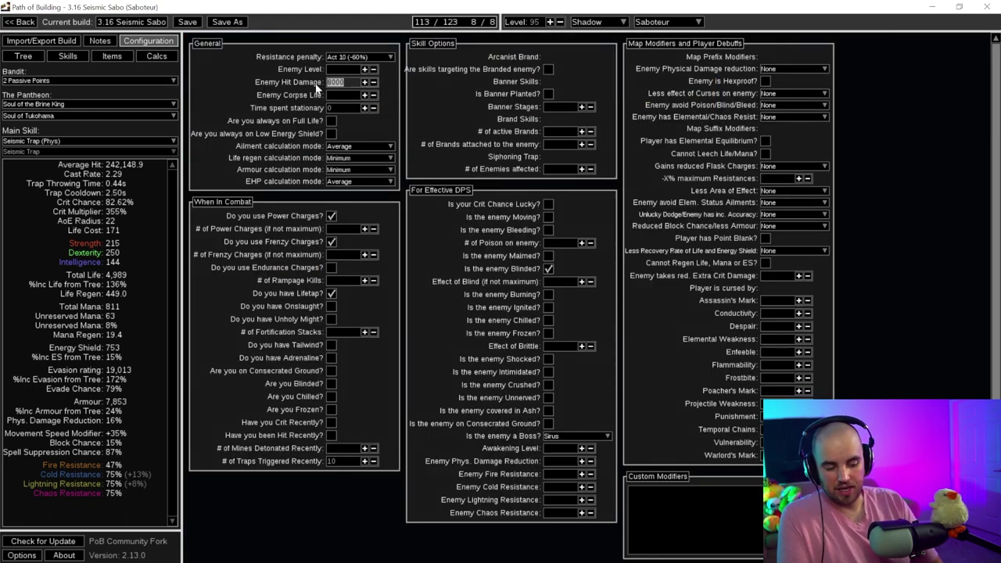
{"action": "left_click", "coordinate": [156, 56]}
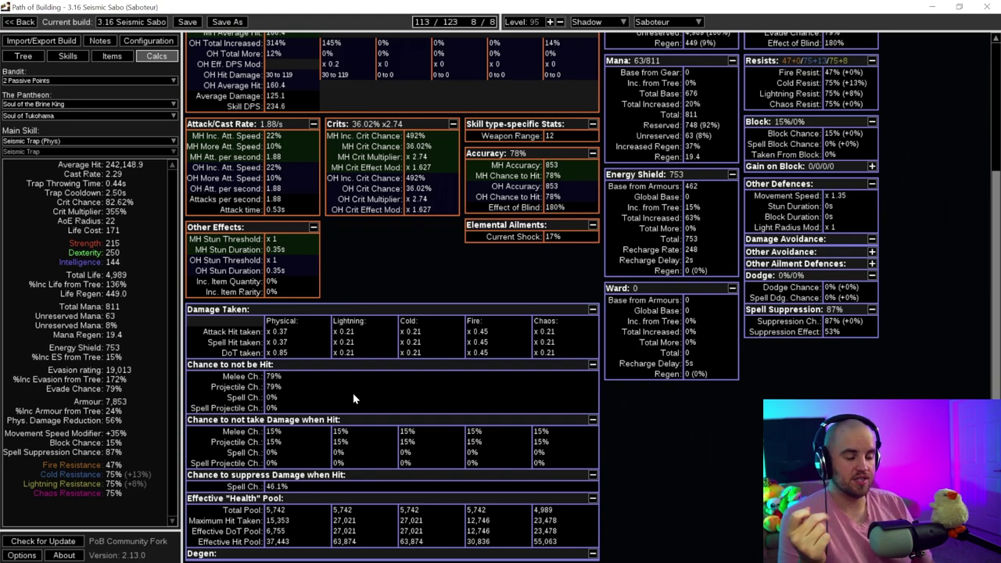
Return to the passive tree and examine the Acrobatics keystone's effect on spell suppression and spell dodge
{"action": "left_click", "coordinate": [23, 55]}
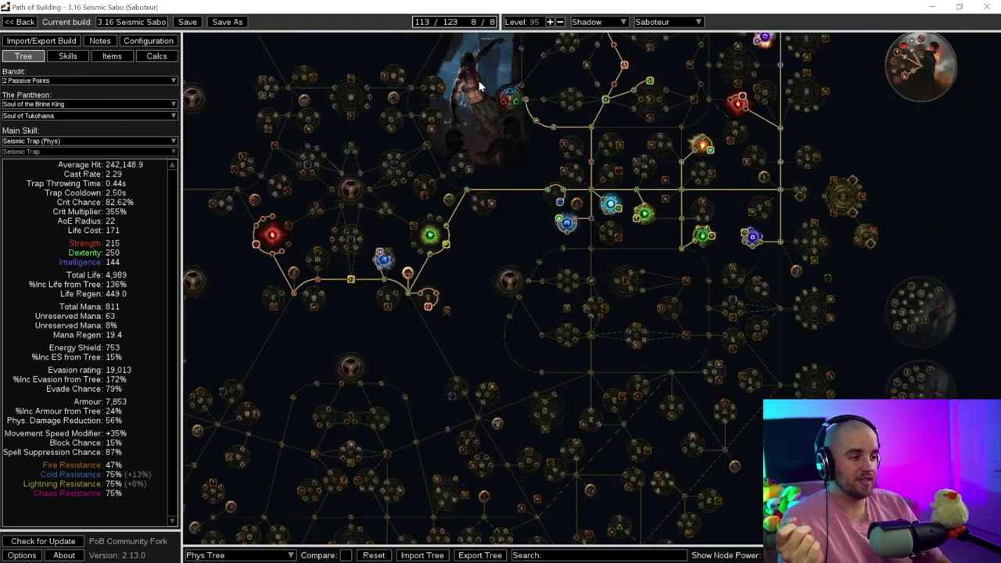
{"action": "scroll", "coordinate": [748, 173], "scroll_direction": "up", "scroll_amount": 6}
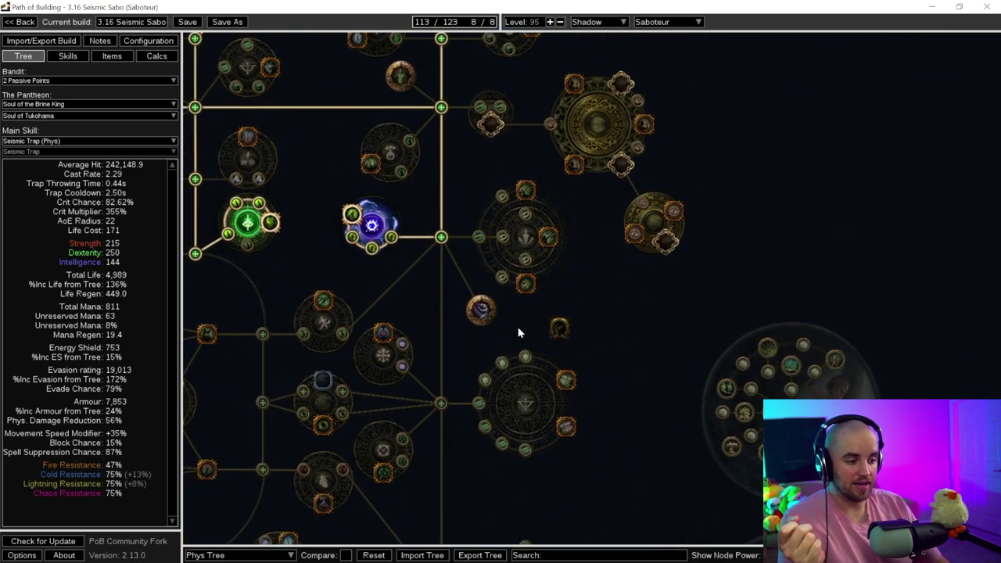
{"action": "left_click_drag", "start_coordinate": [494, 172], "coordinate": [521, 169]}
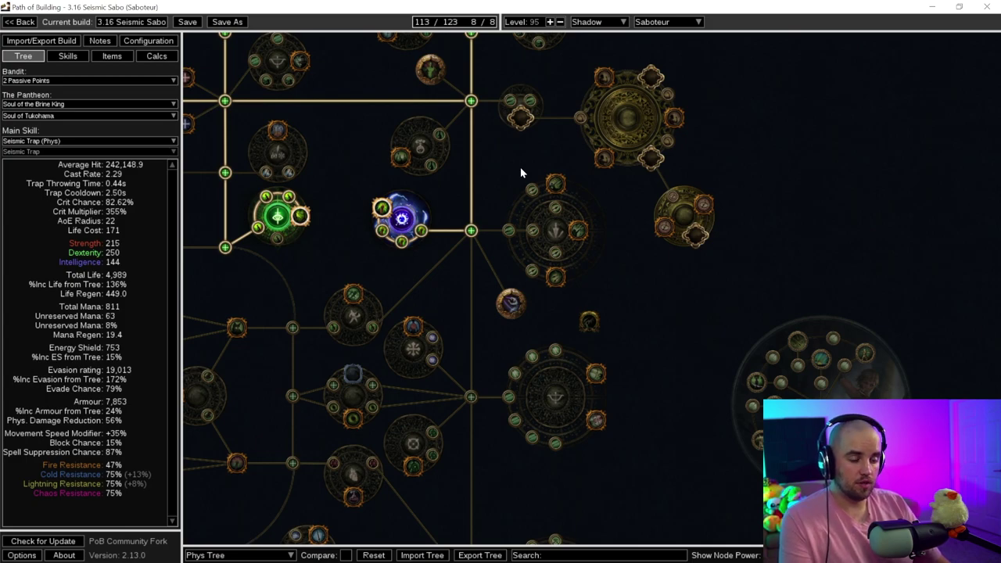
{"action": "mouse_move", "coordinate": [513, 311]}
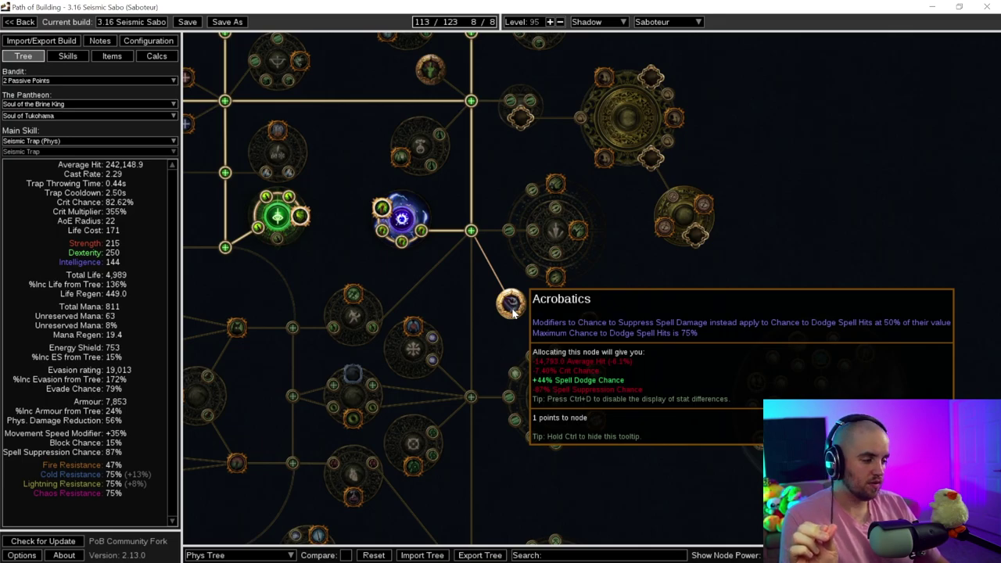
Glance at the calculations again and inspect the gems of the "Auras (Pride instead of Det for Bosses)" socket group
{"action": "key", "text": "ctrl+4"}
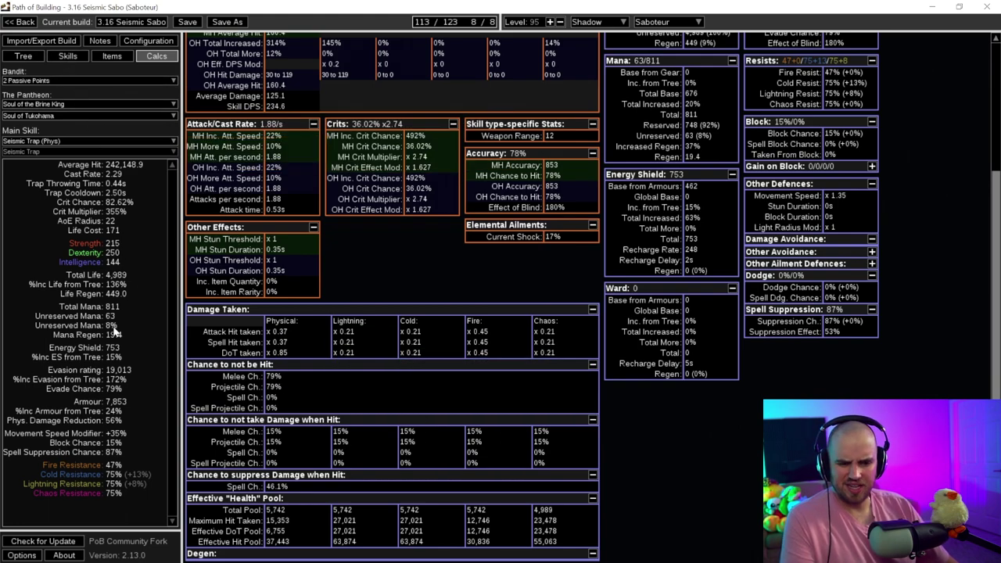
{"action": "left_click", "coordinate": [67, 56]}
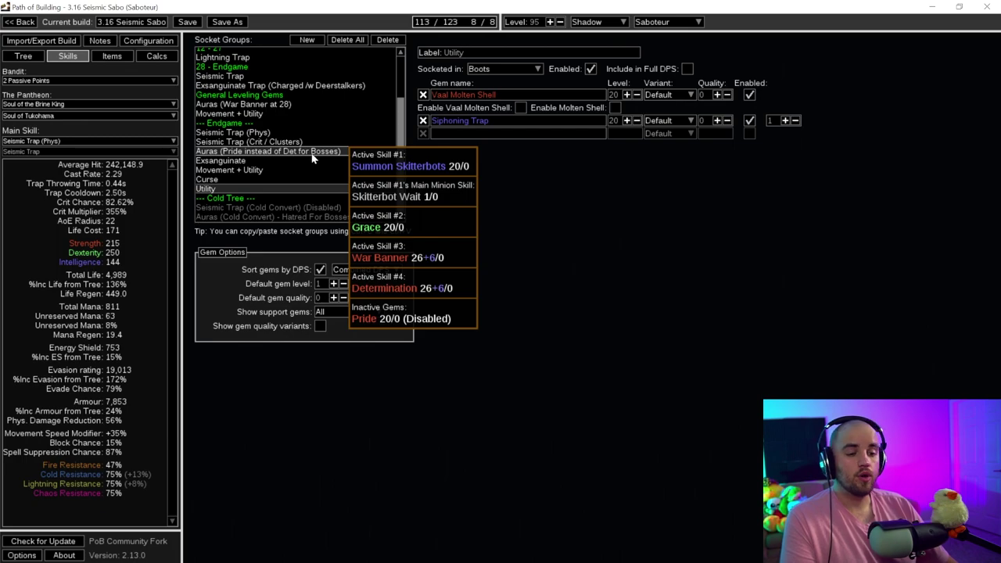
Disable Grace temporarily in the "Auras (Pride instead of Det for Bosses)" group, check the chance to not be hit, and re-enable it
{"action": "left_click", "coordinate": [270, 151]}
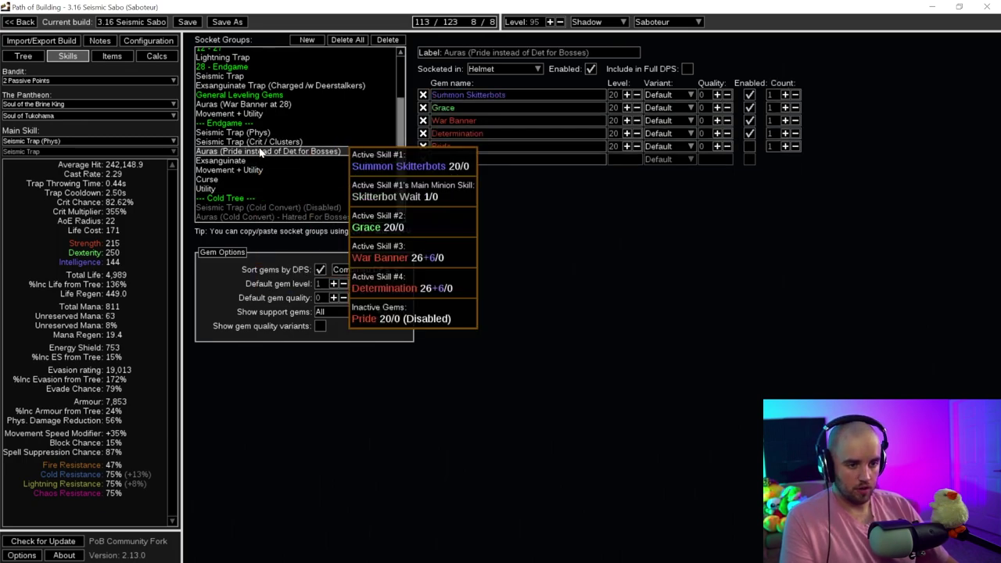
{"action": "mouse_move", "coordinate": [750, 109]}
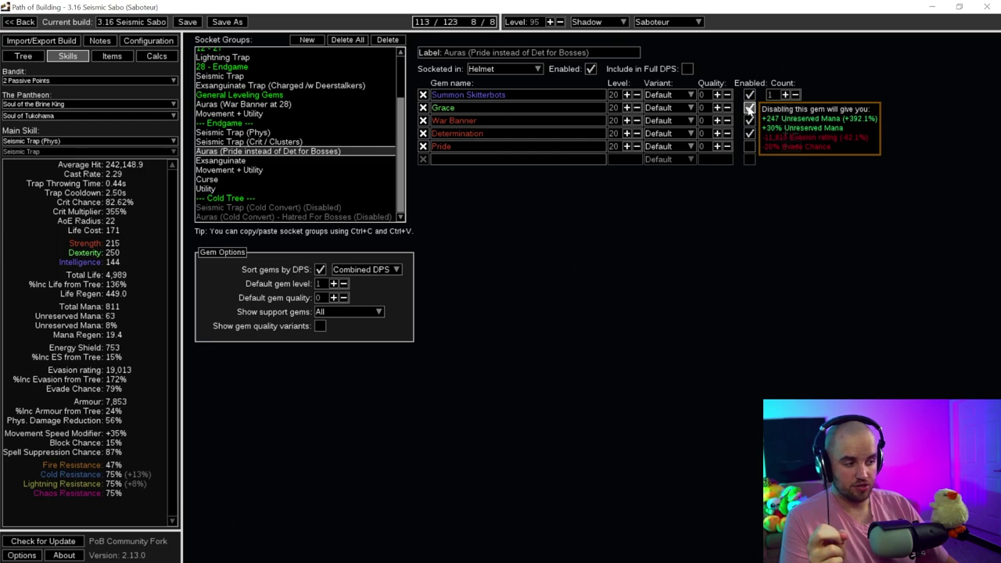
{"action": "left_click", "coordinate": [750, 110]}
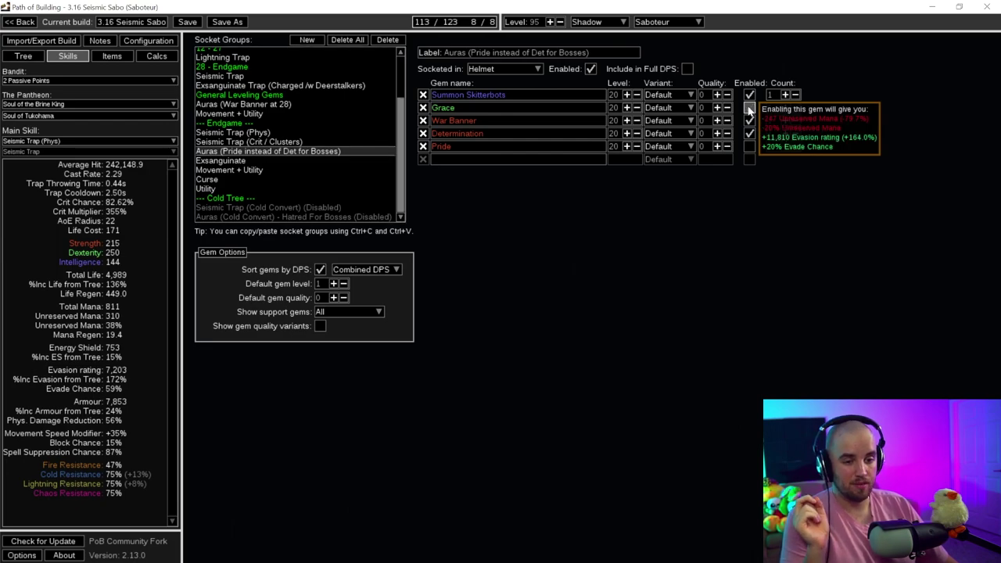
{"action": "left_click", "coordinate": [157, 57]}
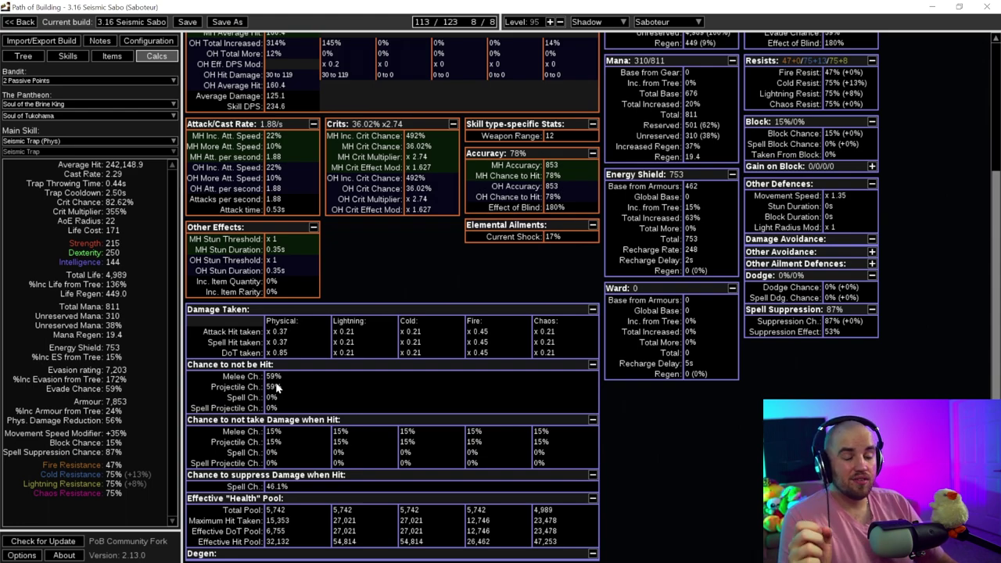
{"action": "left_click", "coordinate": [67, 56]}
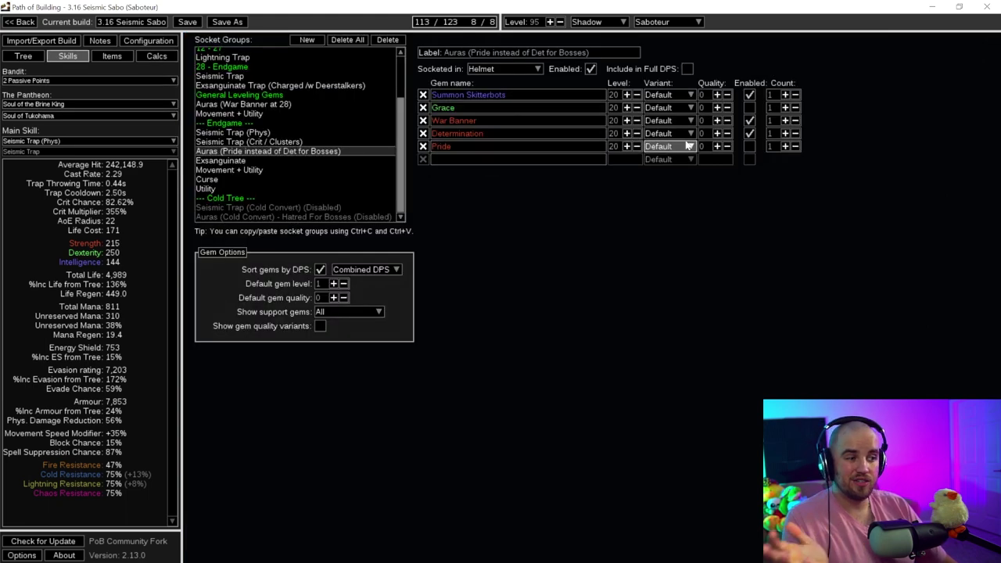
{"action": "left_click", "coordinate": [749, 107]}
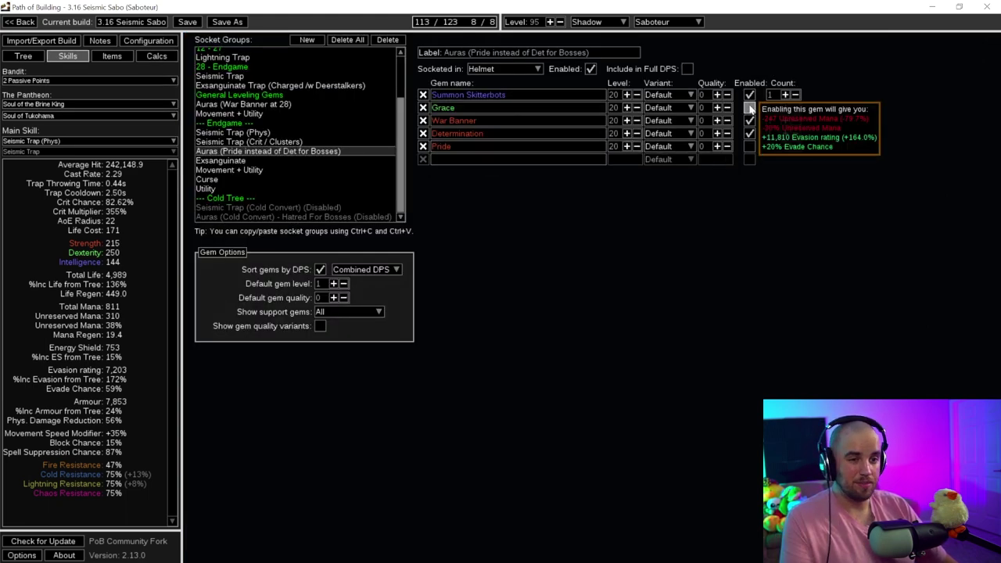
Glance at the equipped items and return to the passive tree to examine the Saboteur ascendancy and the allocated nodes around it
{"action": "left_click", "coordinate": [113, 57]}
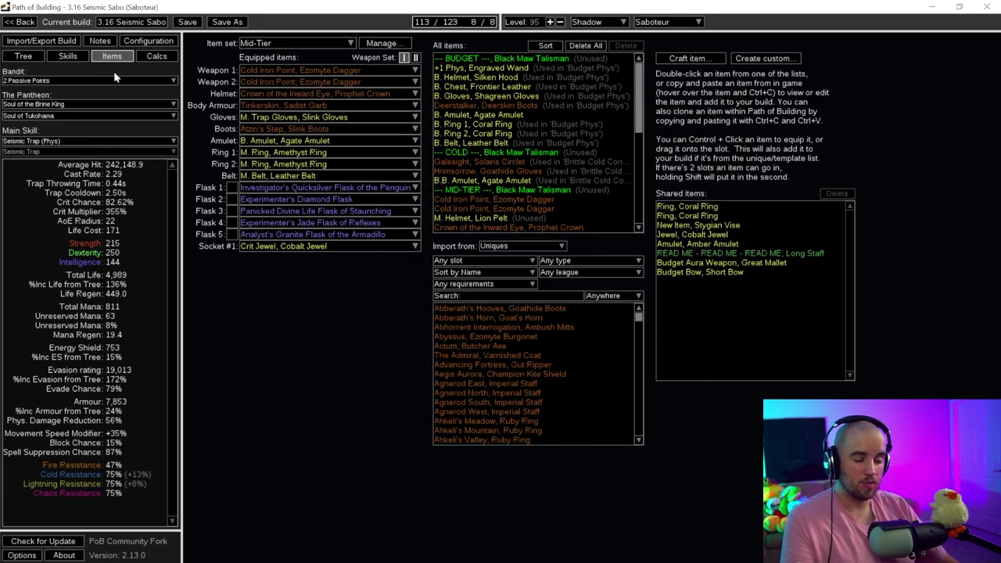
{"action": "key", "text": "ctrl+1"}
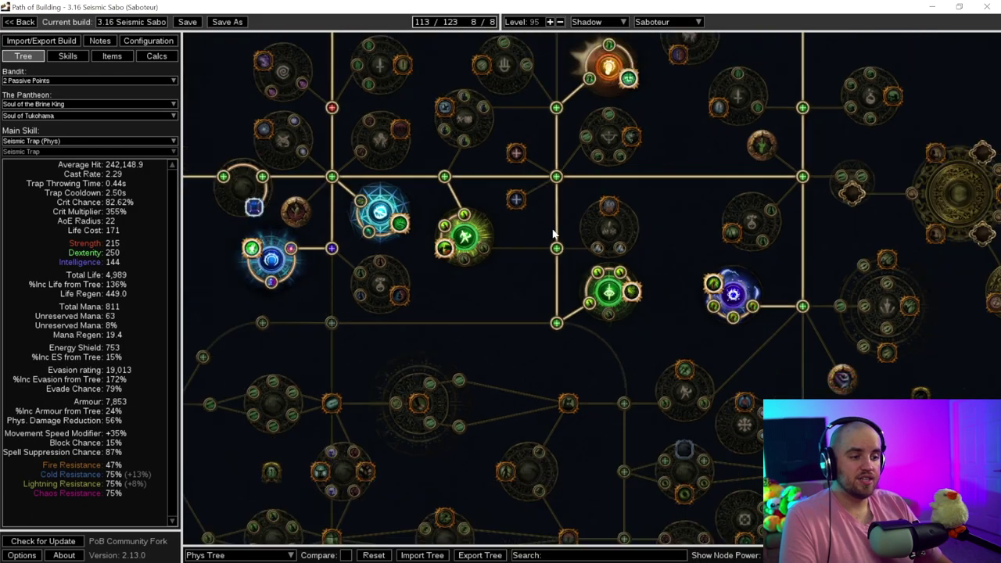
{"action": "scroll", "coordinate": [408, 270], "scroll_direction": "down", "scroll_amount": 1}
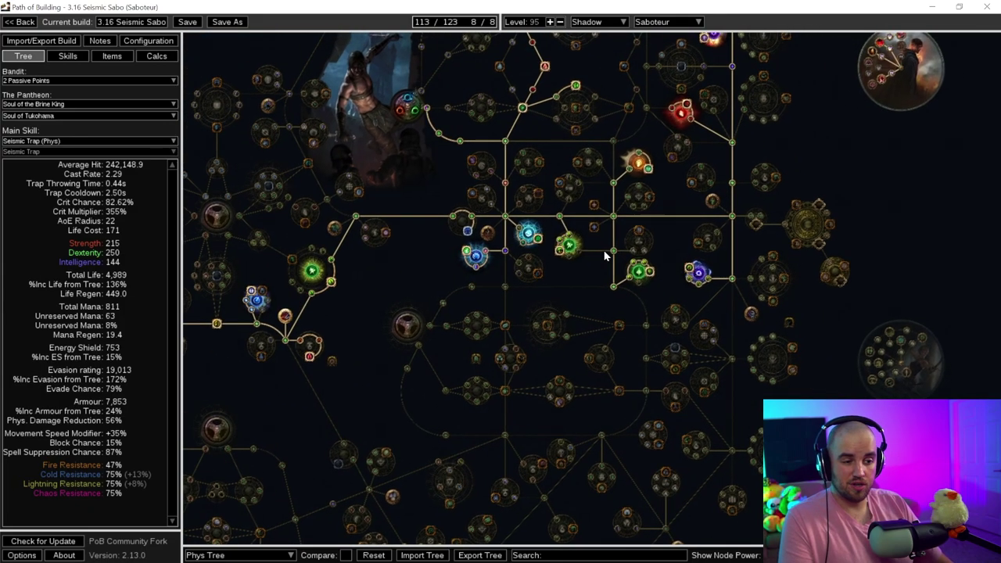
{"action": "left_click_drag", "start_coordinate": [408, 270], "coordinate": [431, 276]}
{"action": "left_click_drag", "start_coordinate": [889, 98], "coordinate": [803, 150]}
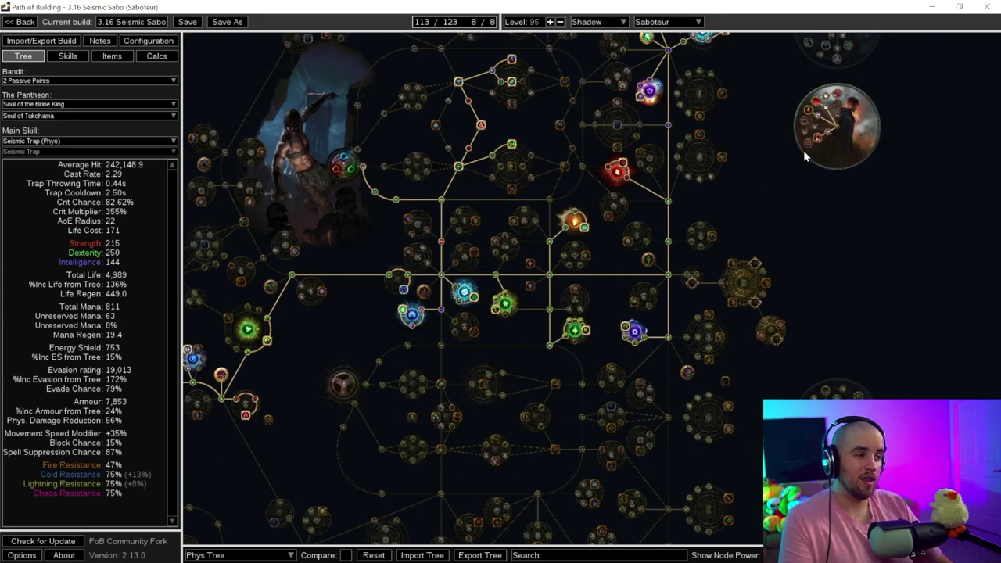
{"action": "mouse_move", "coordinate": [816, 141]}
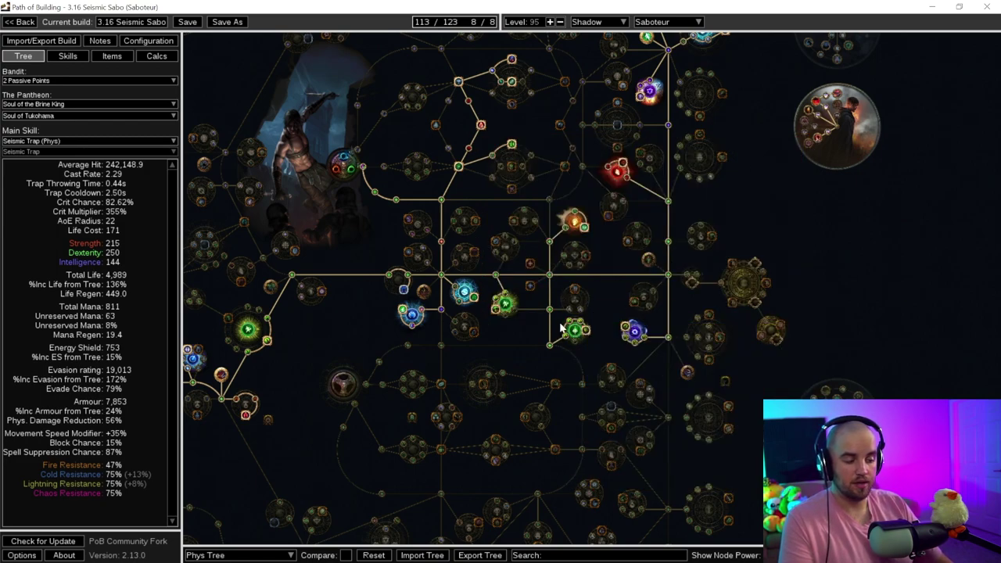
{"action": "left_click_drag", "start_coordinate": [560, 327], "coordinate": [585, 323]}
{"action": "left_click_drag", "start_coordinate": [359, 334], "coordinate": [469, 304]}
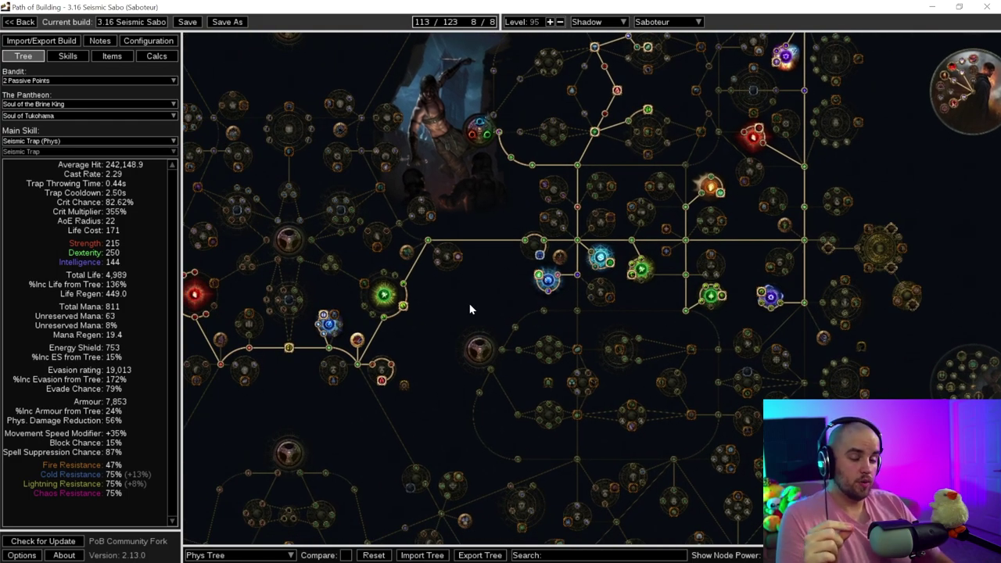
Set the enemy hit damage to 8000 and check the physical maximum hit taken in the defensive calculations
{"action": "left_click", "coordinate": [156, 59]}
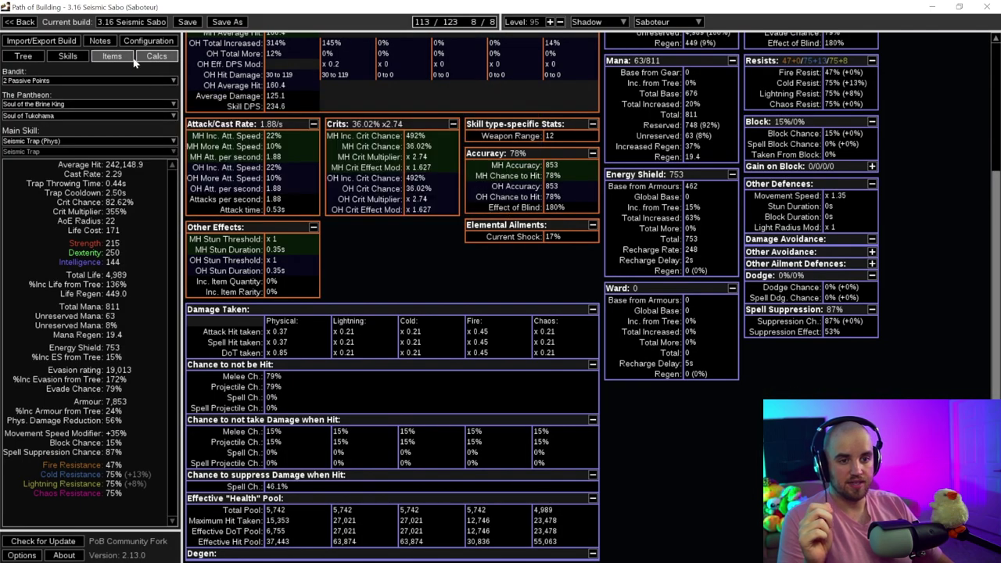
{"action": "left_click", "coordinate": [145, 43]}
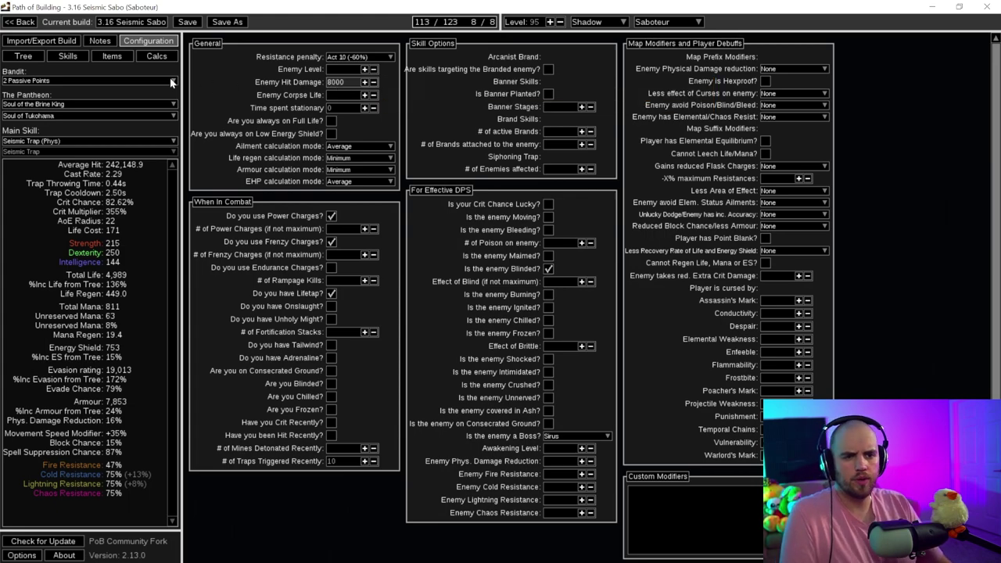
{"action": "left_click", "coordinate": [145, 60]}
{"action": "mouse_move", "coordinate": [286, 522]}
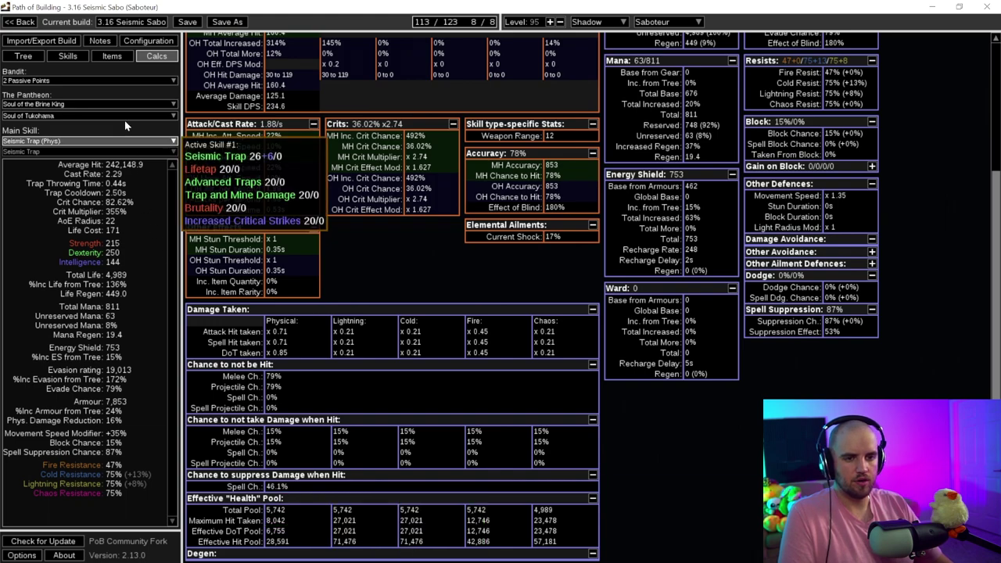
Disable Determination temporarily in the boss auras socket group to compare the physical mitigation against the 8000 hit, and re-enable it
{"action": "left_click", "coordinate": [102, 57]}
{"action": "left_click", "coordinate": [67, 56]}
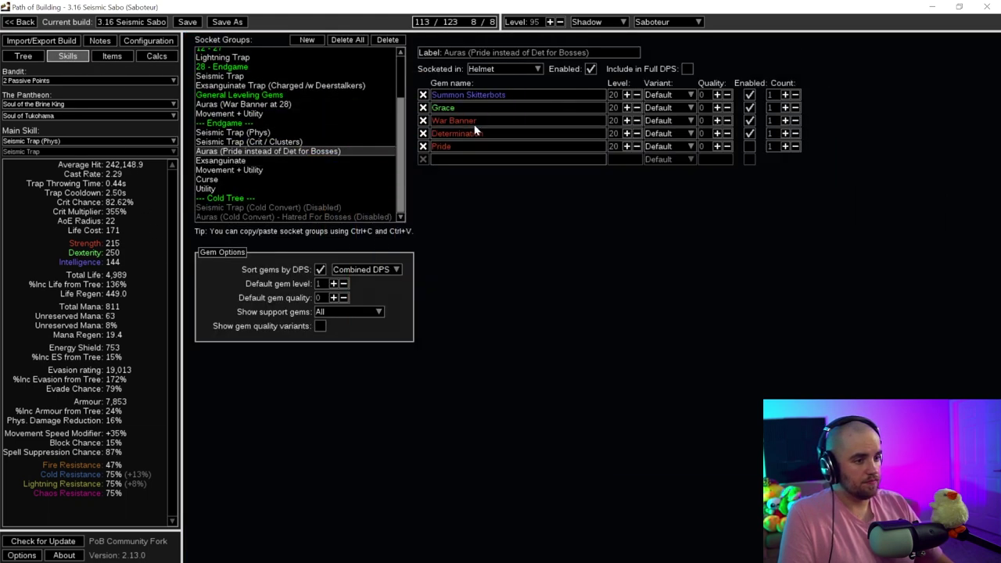
{"action": "mouse_move", "coordinate": [749, 136]}
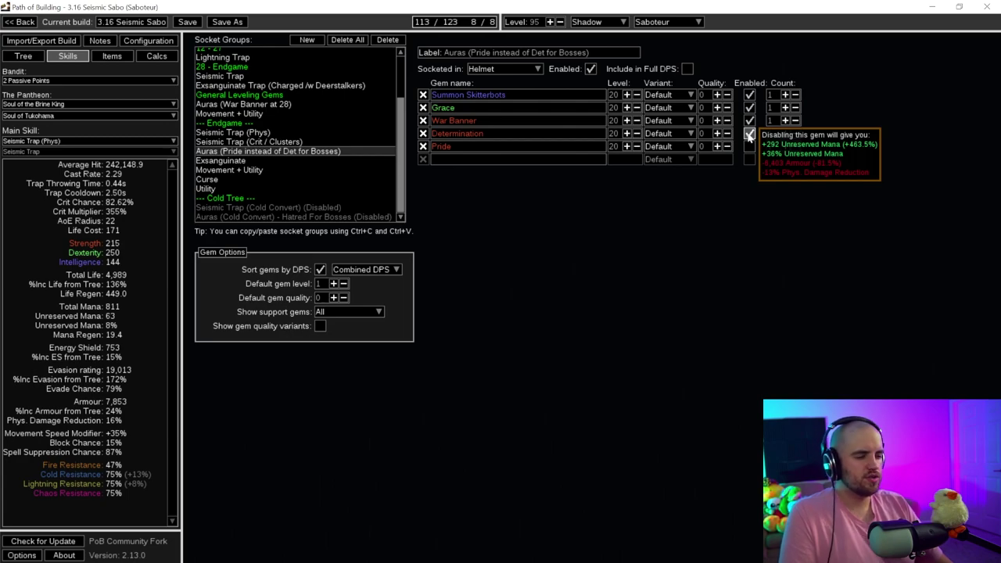
{"action": "left_click", "coordinate": [749, 134]}
{"action": "left_click", "coordinate": [157, 56]}
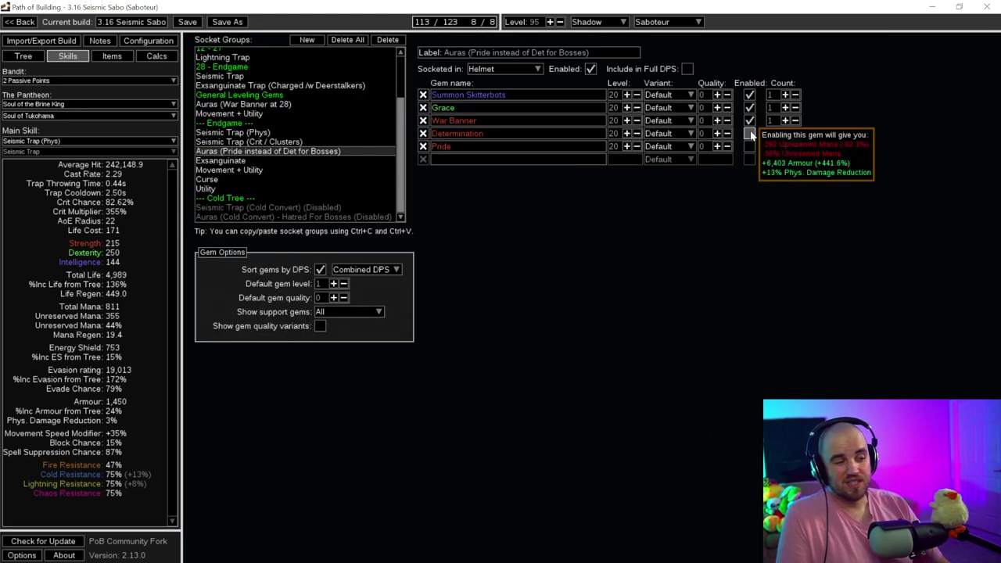
{"action": "left_click", "coordinate": [750, 133]}
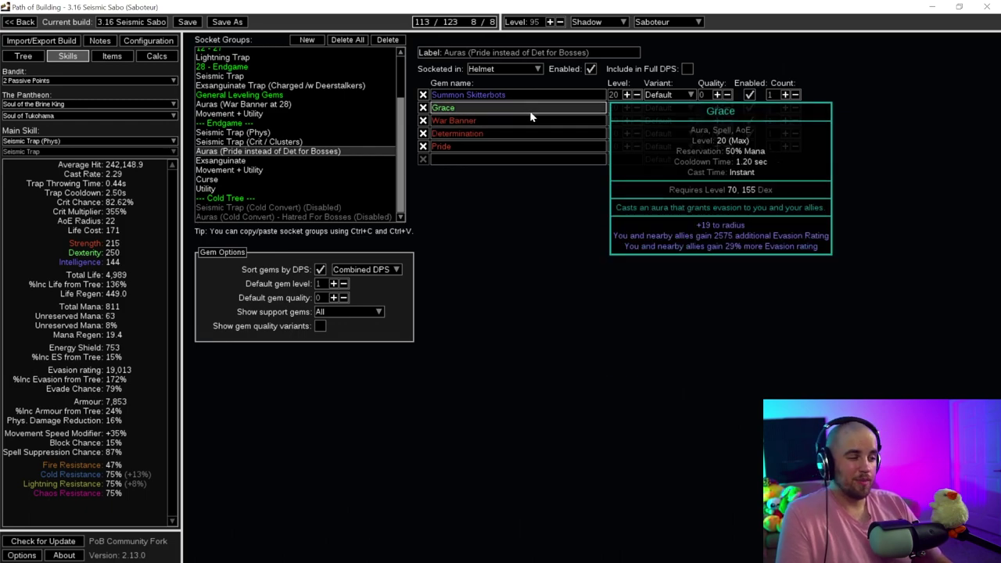
Examine the two allocated Evasion Masteries and the Reservation Mastery on the passive tree
{"action": "left_click", "coordinate": [28, 59]}
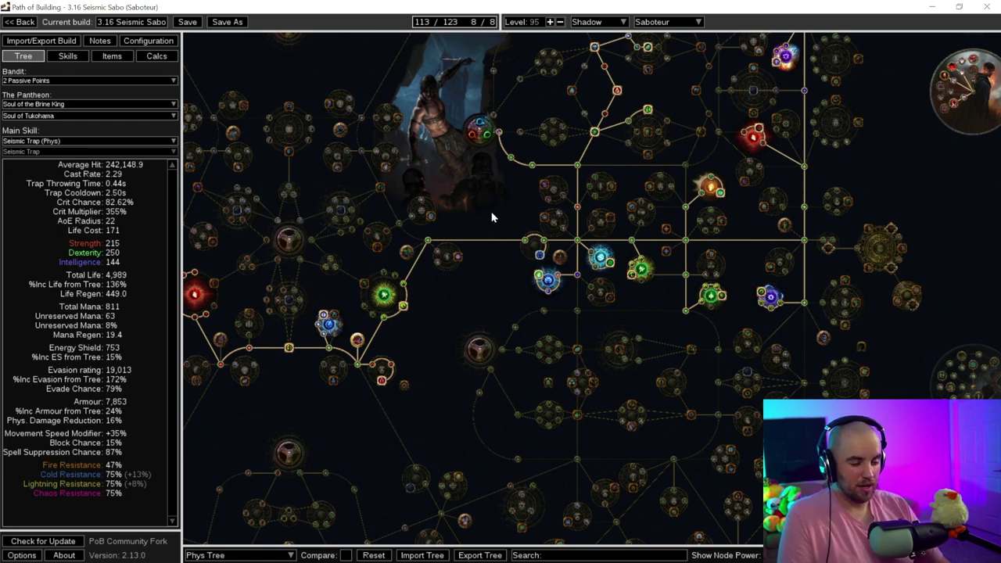
{"action": "left_click_drag", "start_coordinate": [491, 217], "coordinate": [470, 150]}
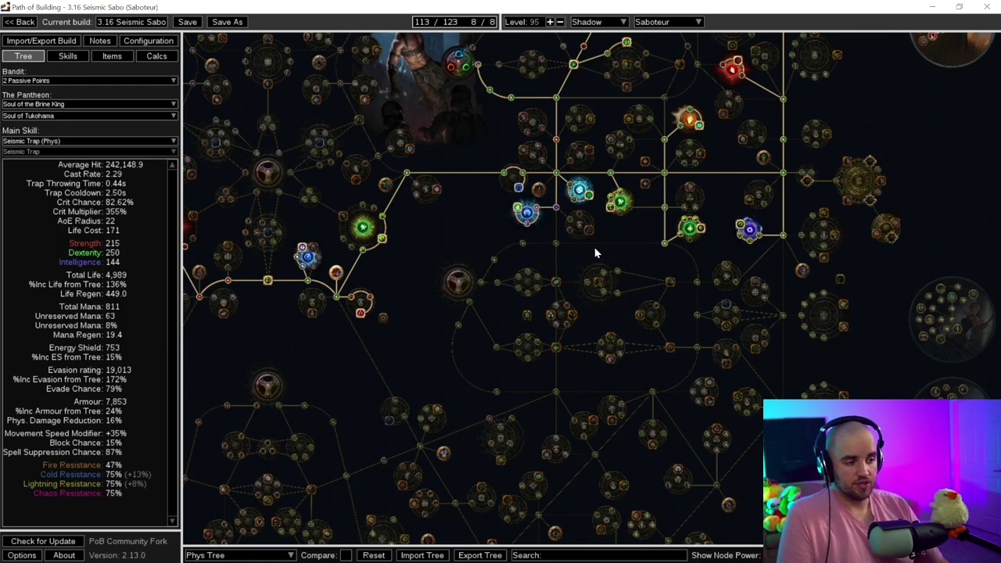
{"action": "scroll", "coordinate": [425, 234], "scroll_direction": "up", "scroll_amount": 5}
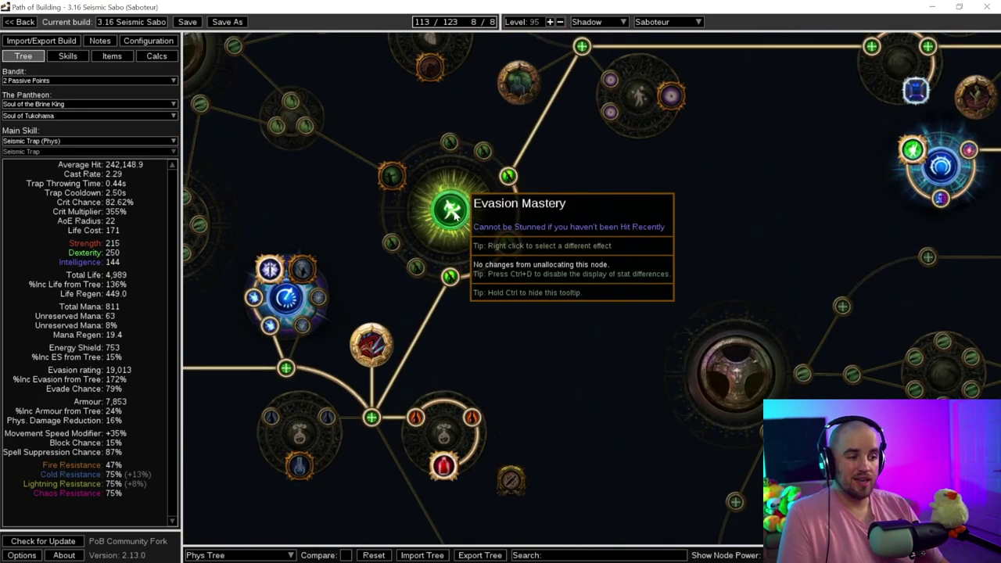
{"action": "left_click_drag", "start_coordinate": [608, 194], "coordinate": [183, 233]}
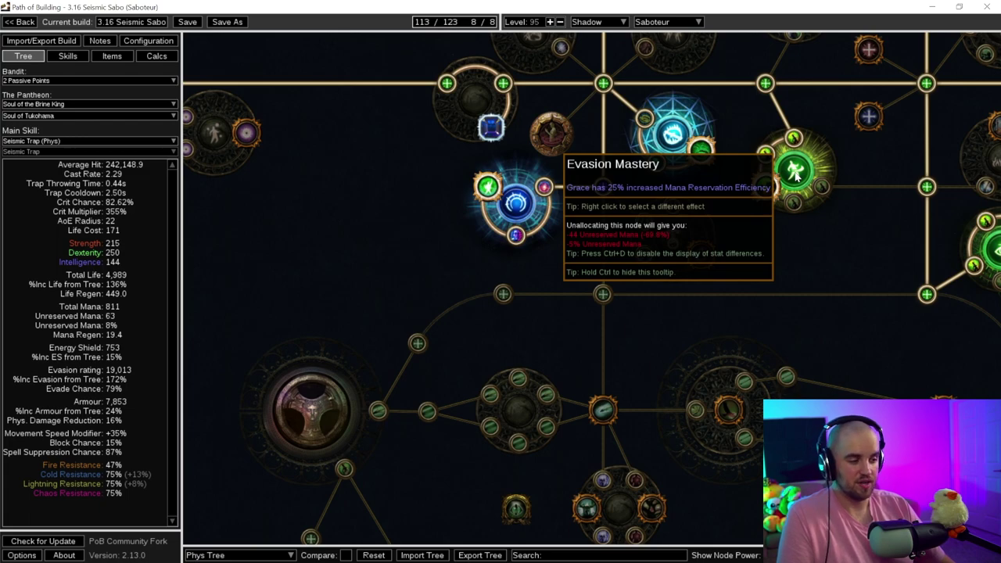
{"action": "scroll", "coordinate": [560, 205], "scroll_direction": "down", "scroll_amount": 1}
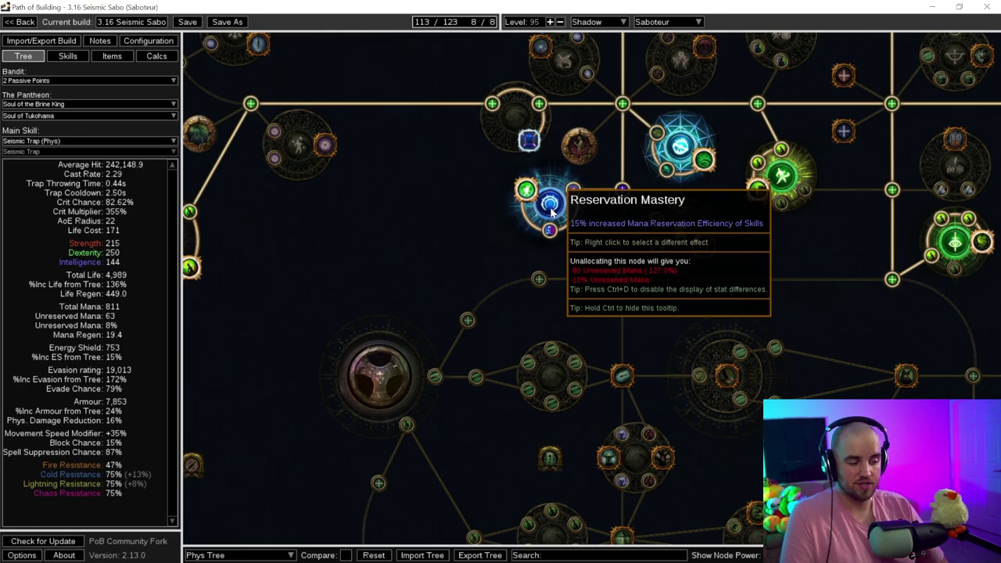
Search the unallocated regions of the passive tree for an Armour Mastery and review its effect options
{"action": "scroll", "coordinate": [551, 205], "scroll_direction": "down", "scroll_amount": 4}
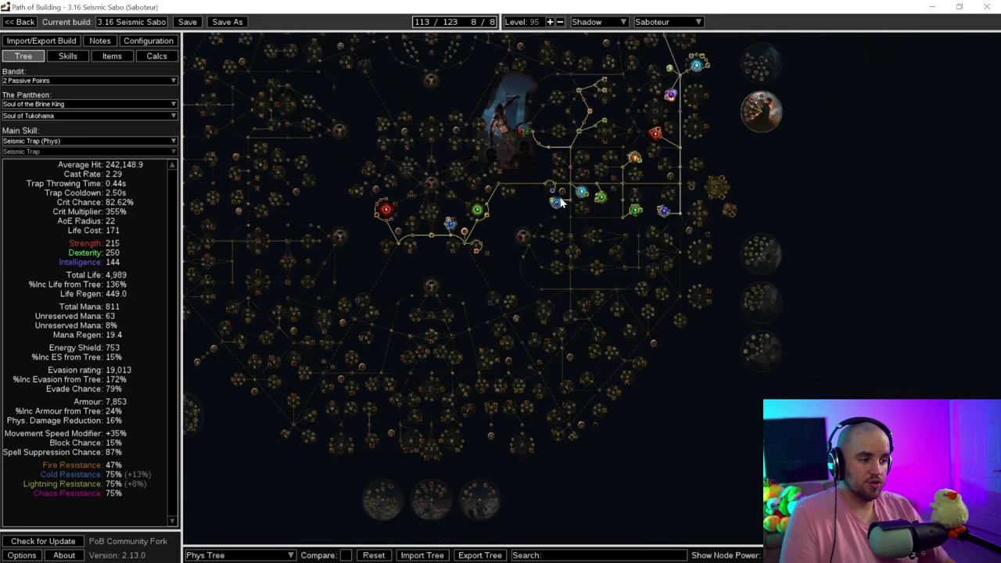
{"action": "scroll", "coordinate": [552, 195], "scroll_direction": "down", "scroll_amount": 2}
{"action": "scroll", "coordinate": [529, 268], "scroll_direction": "up", "scroll_amount": 6}
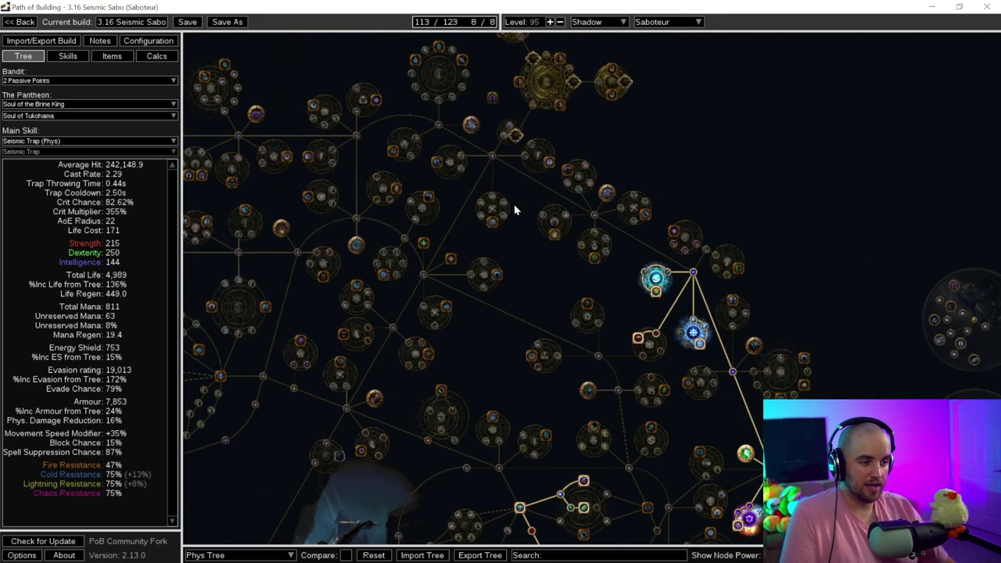
{"action": "scroll", "coordinate": [438, 230], "scroll_direction": "up", "scroll_amount": 1}
{"action": "scroll", "coordinate": [339, 389], "scroll_direction": "up", "scroll_amount": 1}
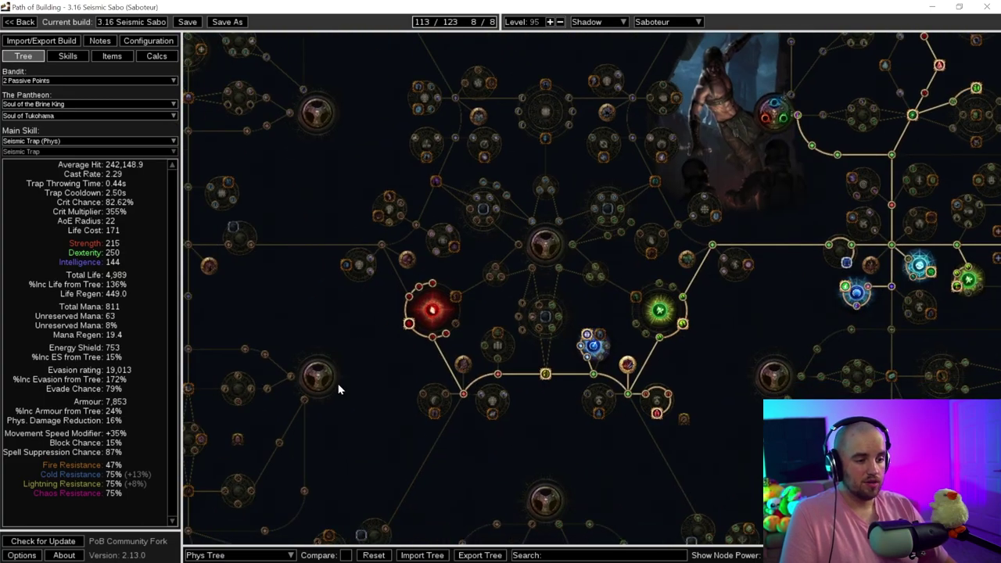
{"action": "left_click_drag", "start_coordinate": [353, 462], "coordinate": [550, 45]}
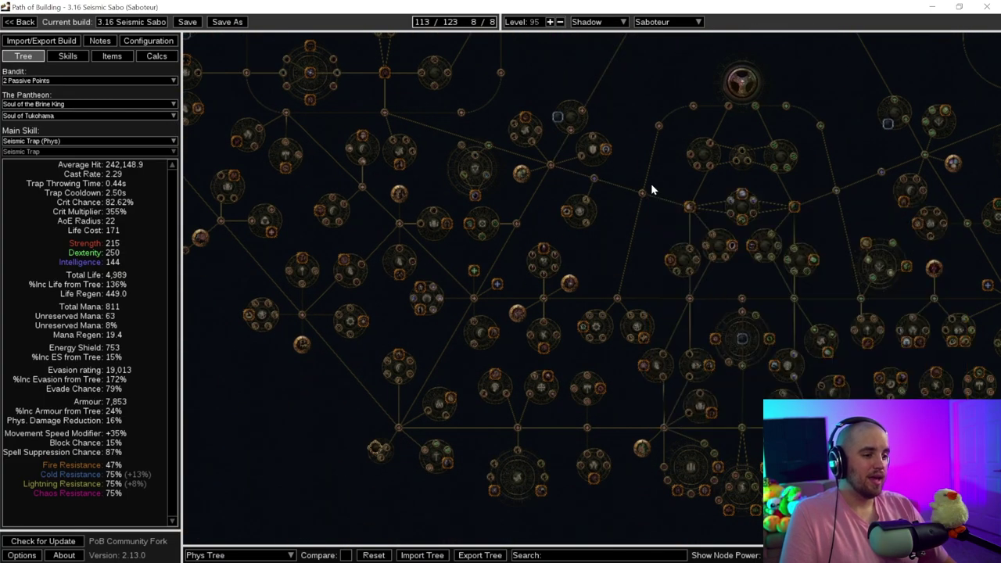
{"action": "left_click_drag", "start_coordinate": [641, 162], "coordinate": [655, 313]}
{"action": "scroll", "coordinate": [647, 204], "scroll_direction": "down", "scroll_amount": 3}
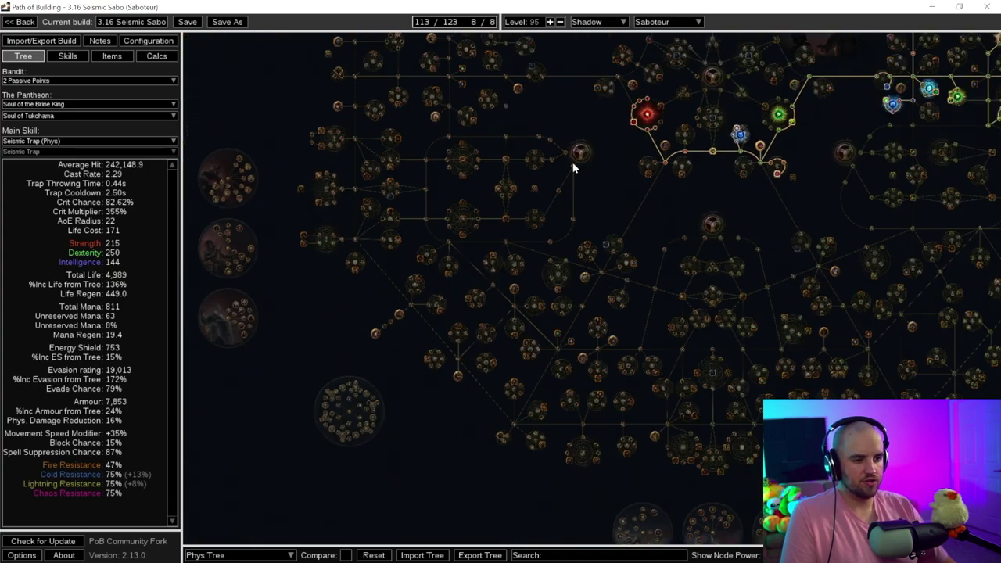
{"action": "left_click_drag", "start_coordinate": [559, 120], "coordinate": [651, 248]}
{"action": "scroll", "coordinate": [526, 159], "scroll_direction": "up", "scroll_amount": 4}
{"action": "left_click_drag", "start_coordinate": [401, 141], "coordinate": [416, 322]}
{"action": "left_click_drag", "start_coordinate": [392, 148], "coordinate": [360, 328]}
{"action": "mouse_move", "coordinate": [444, 193]}
{"action": "scroll", "coordinate": [452, 194], "scroll_direction": "down", "scroll_amount": 5}
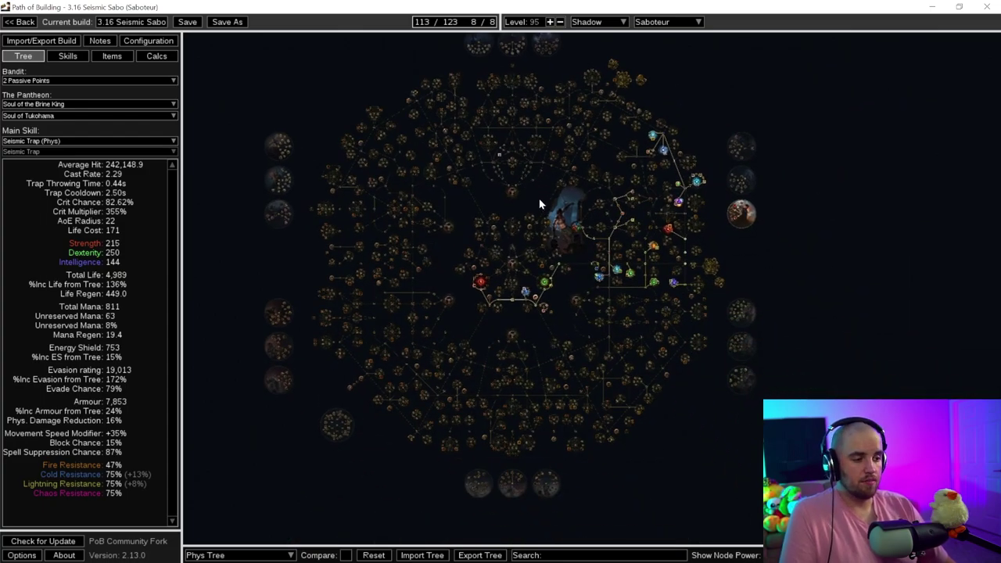
{"action": "scroll", "coordinate": [458, 157], "scroll_direction": "up", "scroll_amount": 4}
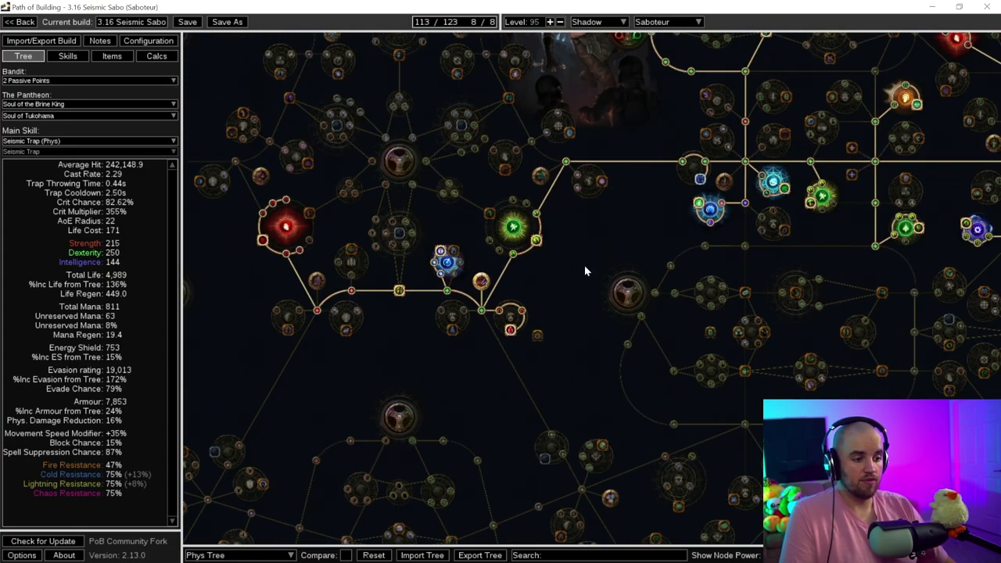
{"action": "mouse_move", "coordinate": [585, 266]}
{"action": "left_mouse_down"}
{"action": "mouse_move", "coordinate": [723, 67]}
{"action": "mouse_move", "coordinate": [647, 143]}
{"action": "mouse_move", "coordinate": [666, 104]}
{"action": "left_mouse_up"}
{"action": "left_click_drag", "start_coordinate": [498, 225], "coordinate": [508, 210]}
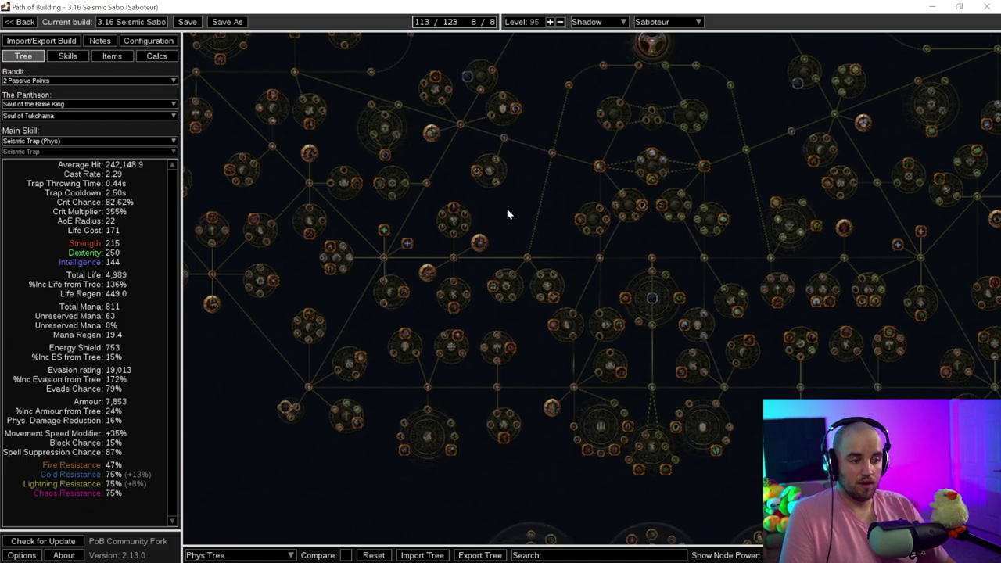
{"action": "scroll", "coordinate": [396, 223], "scroll_direction": "up", "scroll_amount": 3}
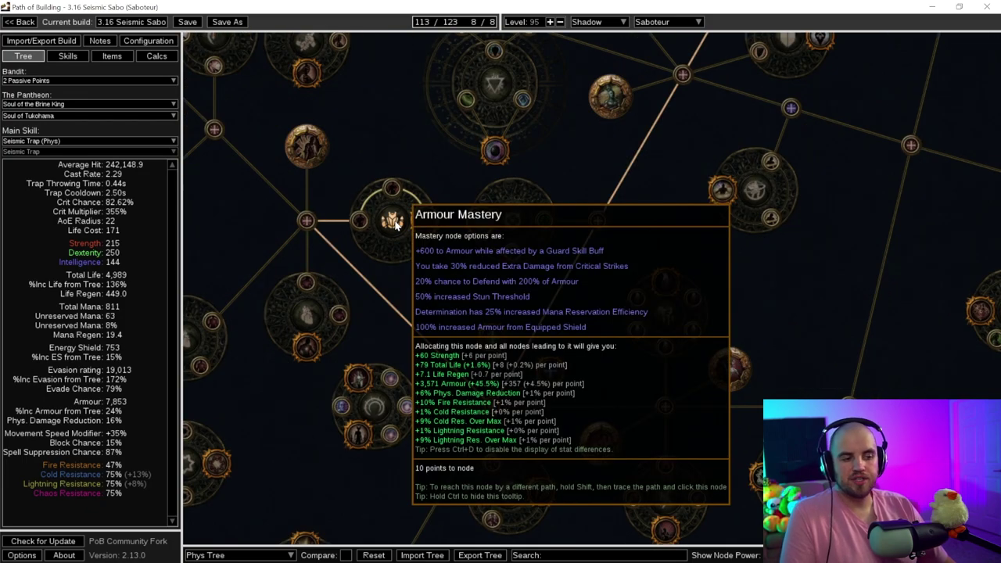